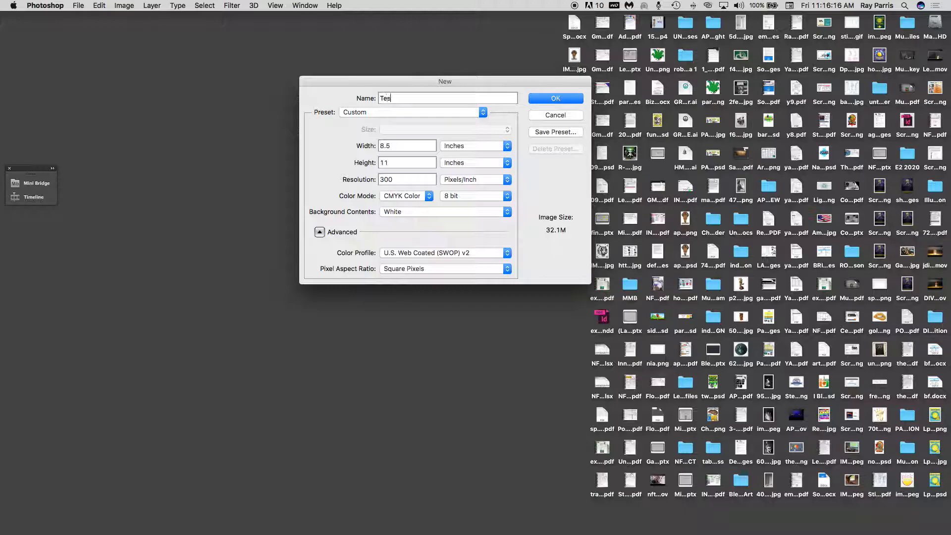
Create a new document named Test Poster, 8.5 × 11 inches at 300 pixels/inch in CMYK Color with a white background.
type("Poster")
left_click(396, 145)
left_click_drag(398, 179, 364, 177)
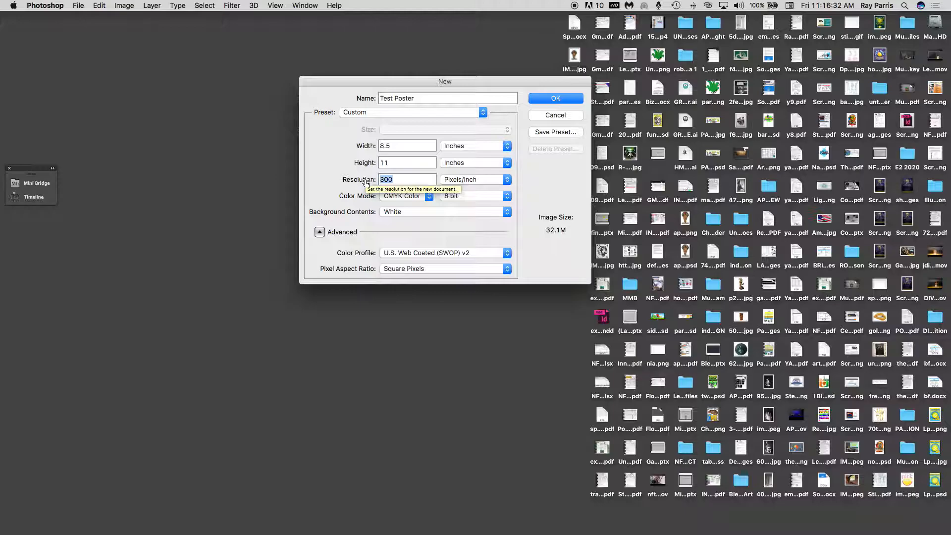
left_click(428, 197)
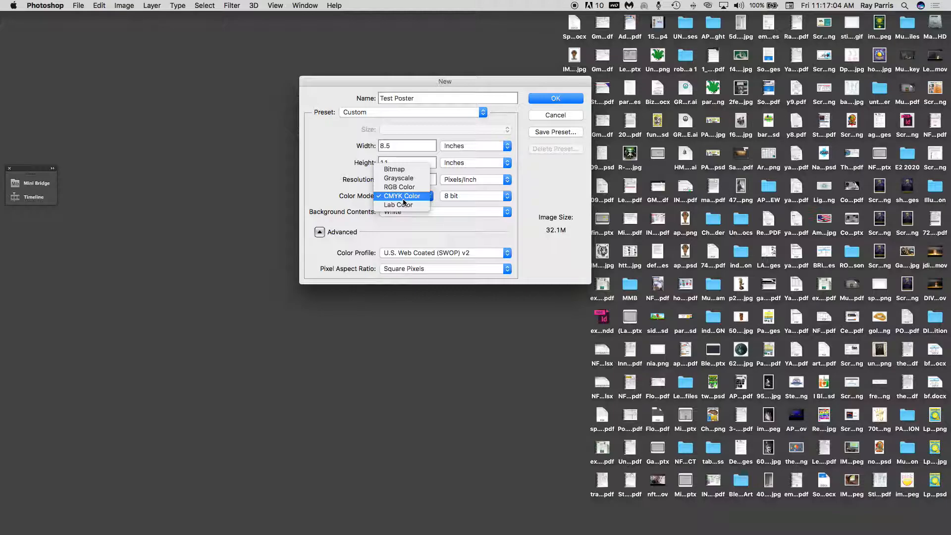
left_click(404, 196)
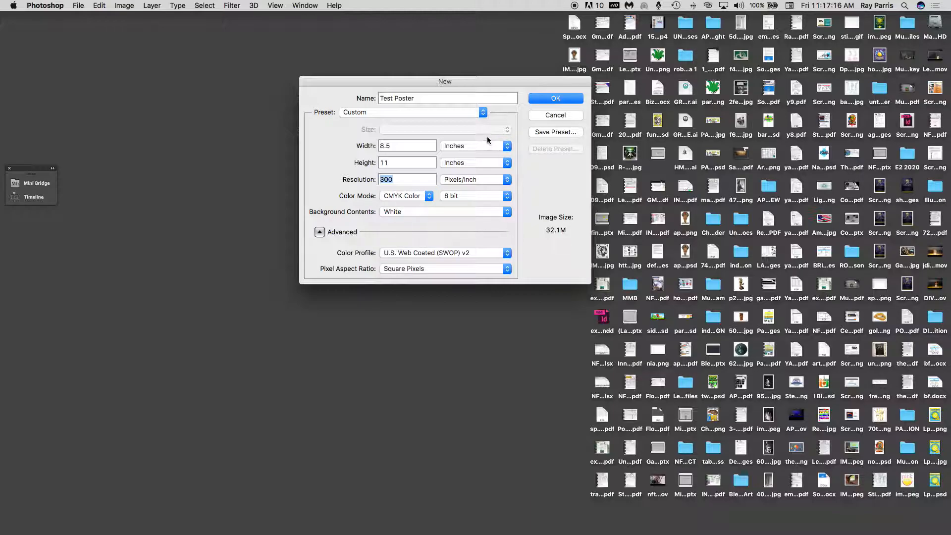
left_click(546, 100)
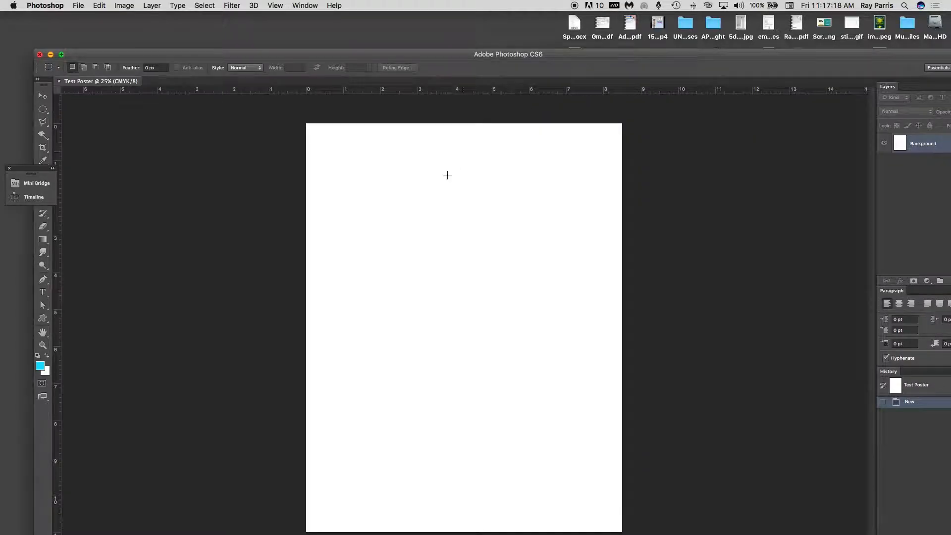
Reposition the application window so the whole workspace fits on screen, and activate the Move tool.
left_click_drag(347, 56, 322, 20)
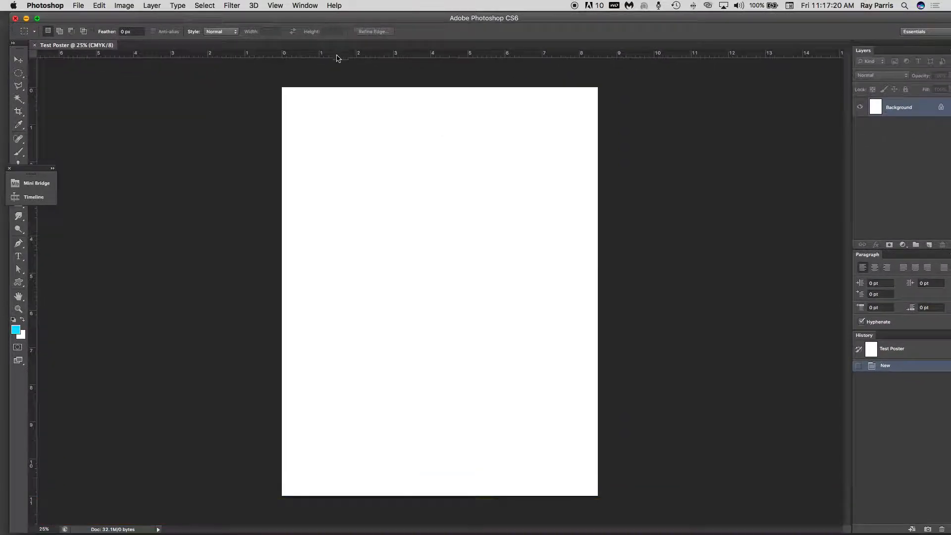
left_click(17, 57)
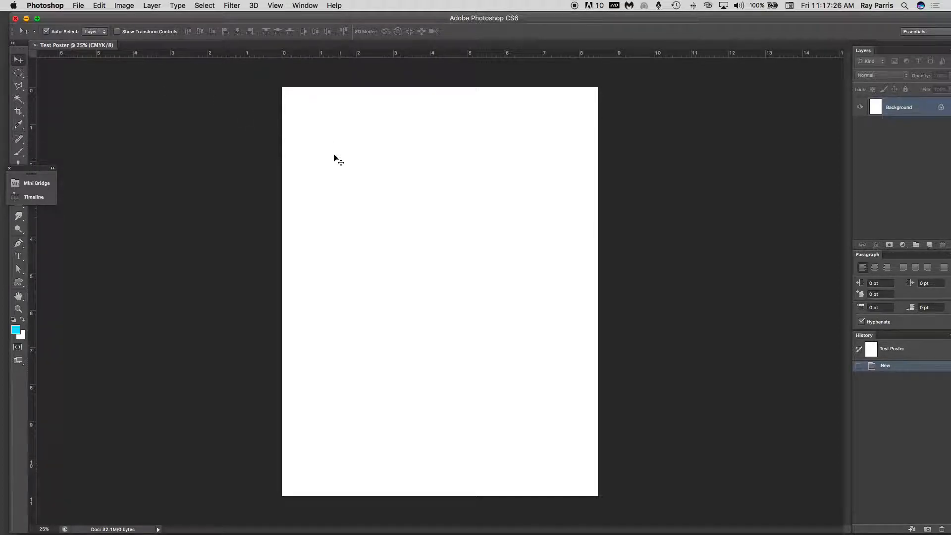
mouse_move(185, 22)
left_mouse_down()
mouse_move(156, 37)
mouse_move(132, 29)
mouse_move(179, 11)
left_mouse_up()
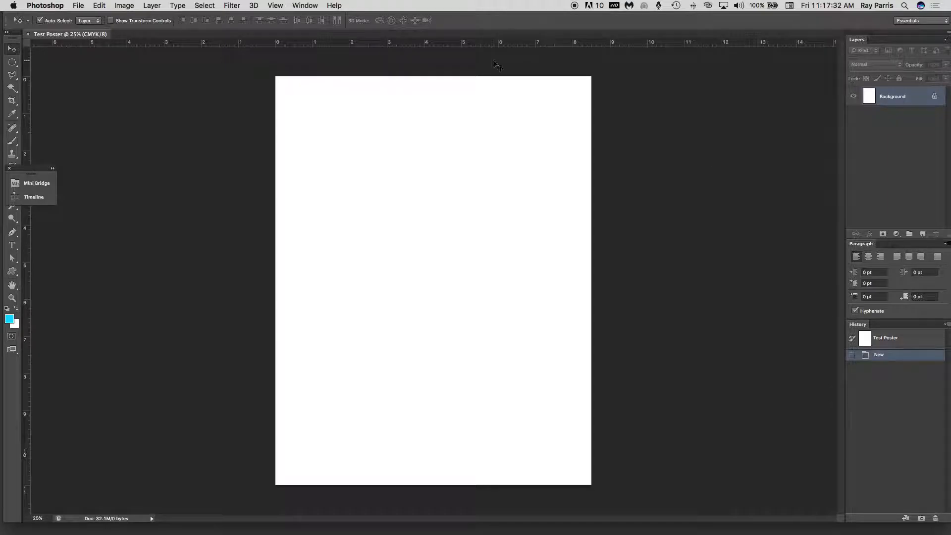
Hide the Layers panel and show it again.
left_click(309, 6)
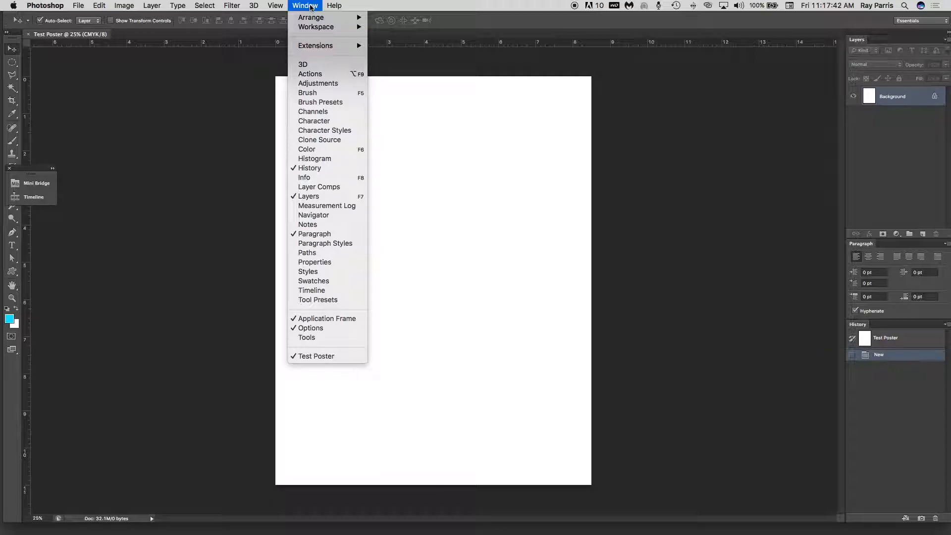
left_click(312, 196)
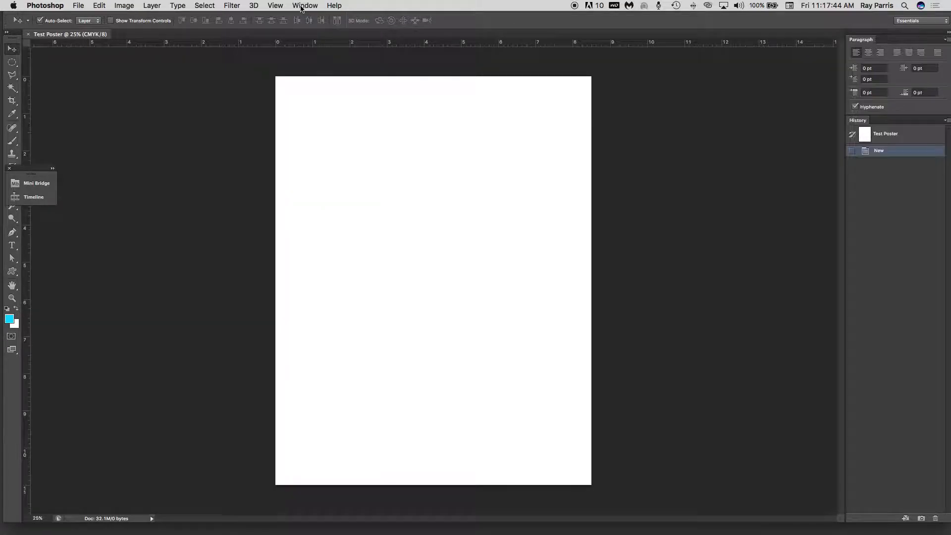
left_click(306, 6)
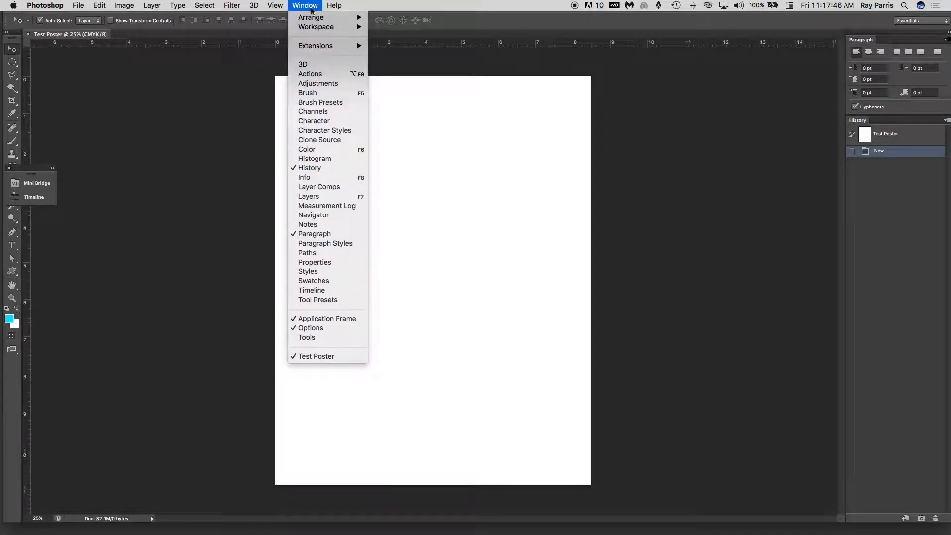
left_click(319, 196)
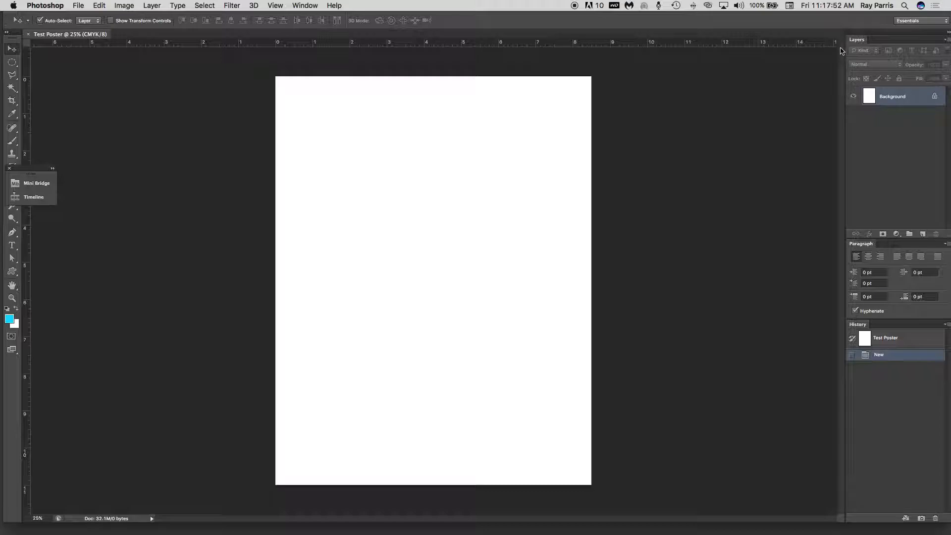
Group the Layers panel with the History panel and place Layers first in the group.
left_click_drag(856, 40, 874, 126)
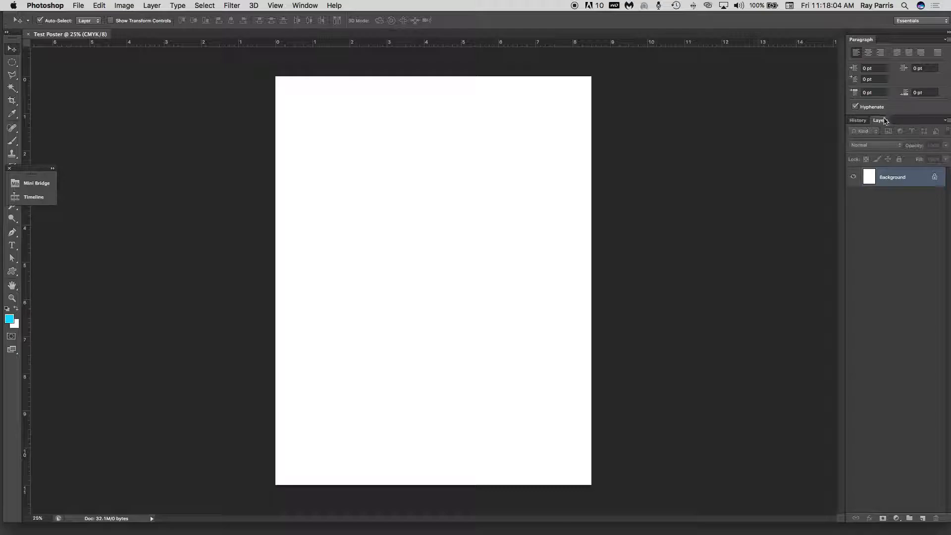
left_click_drag(880, 123, 855, 121)
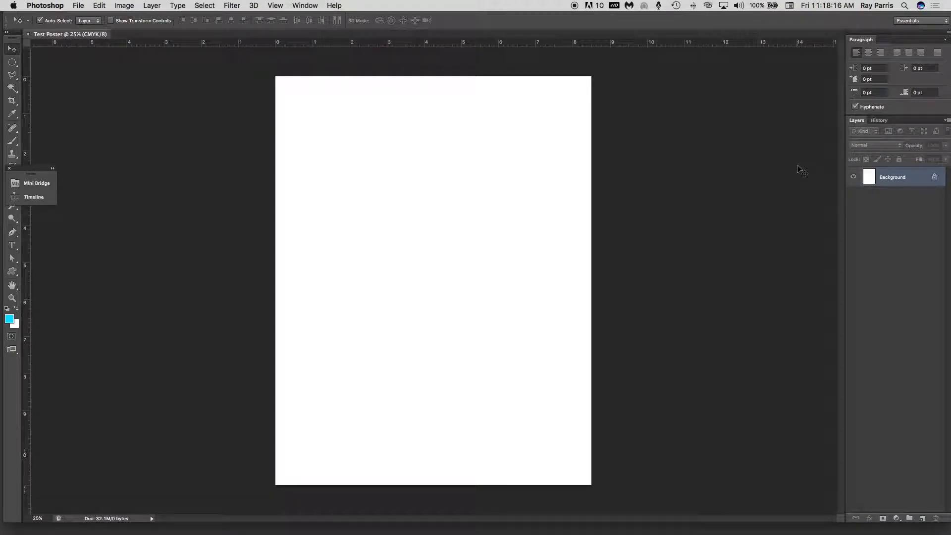
double_click(926, 180)
left_click(601, 169)
Preview several image files on the Desktop and open apon.png as a separate document.
left_click(79, 6)
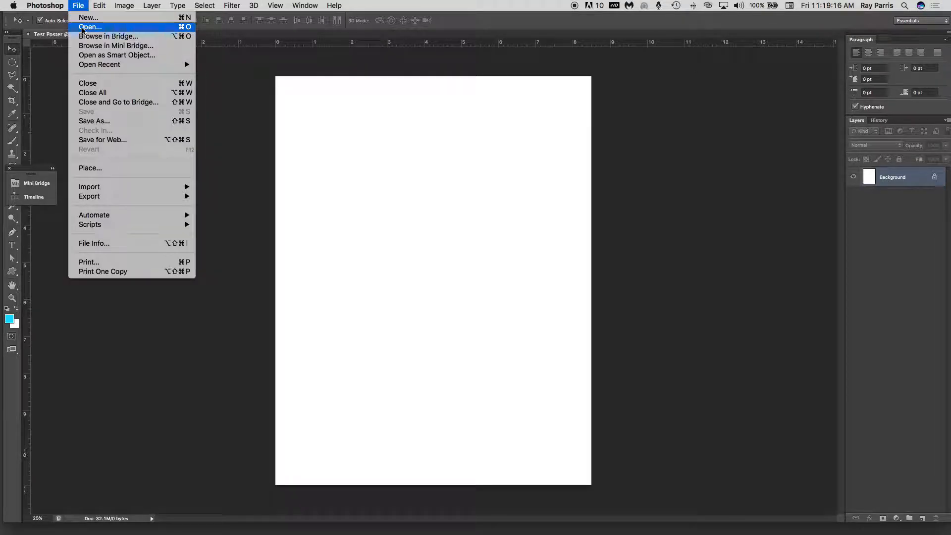
left_click(83, 29)
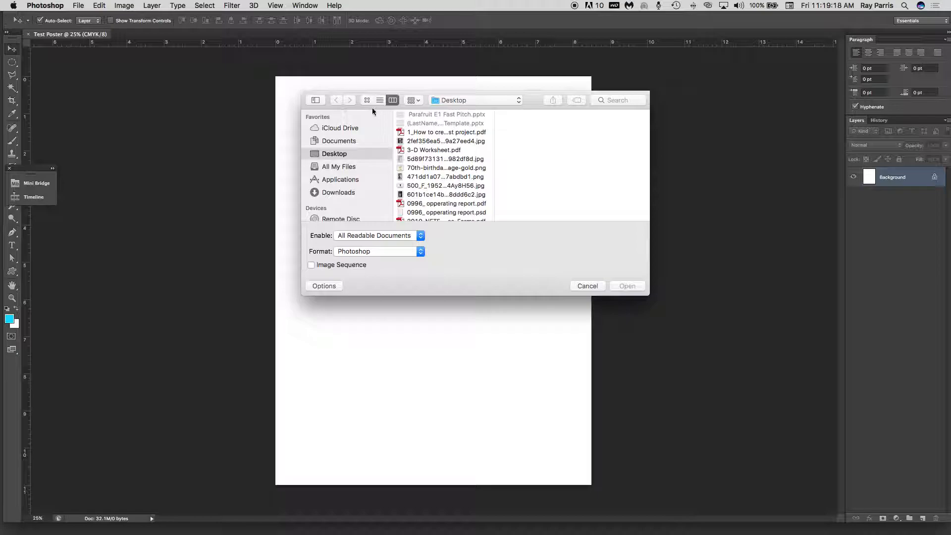
left_click(404, 142)
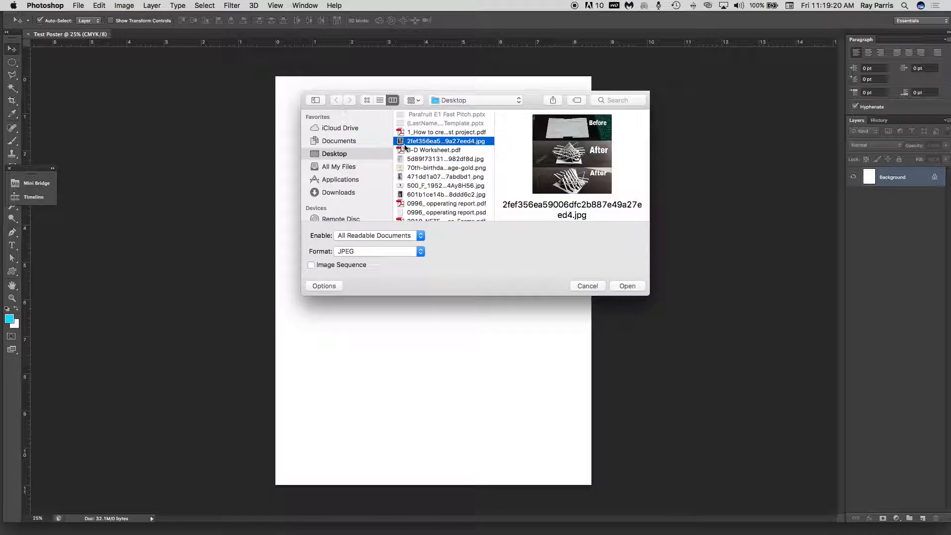
left_click(416, 176)
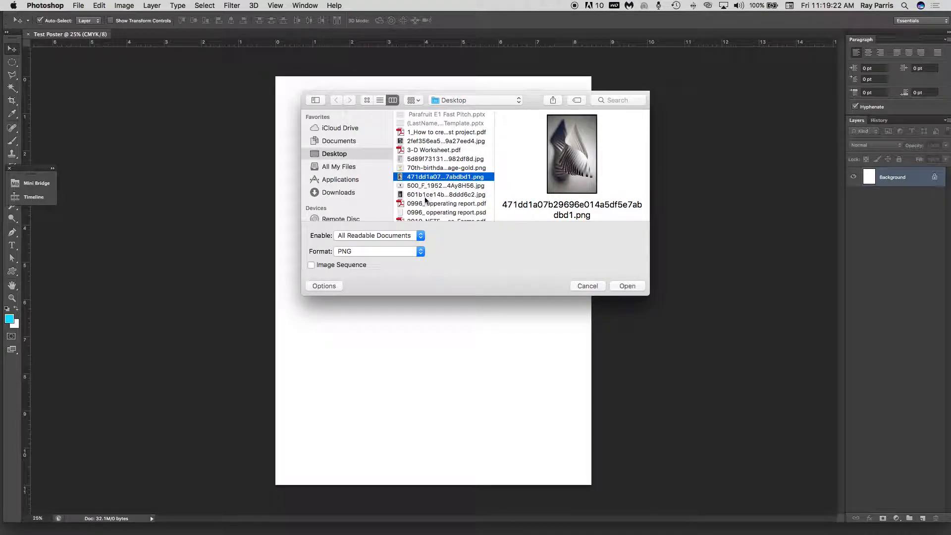
left_click(426, 195)
scroll(431, 196, "down", 10)
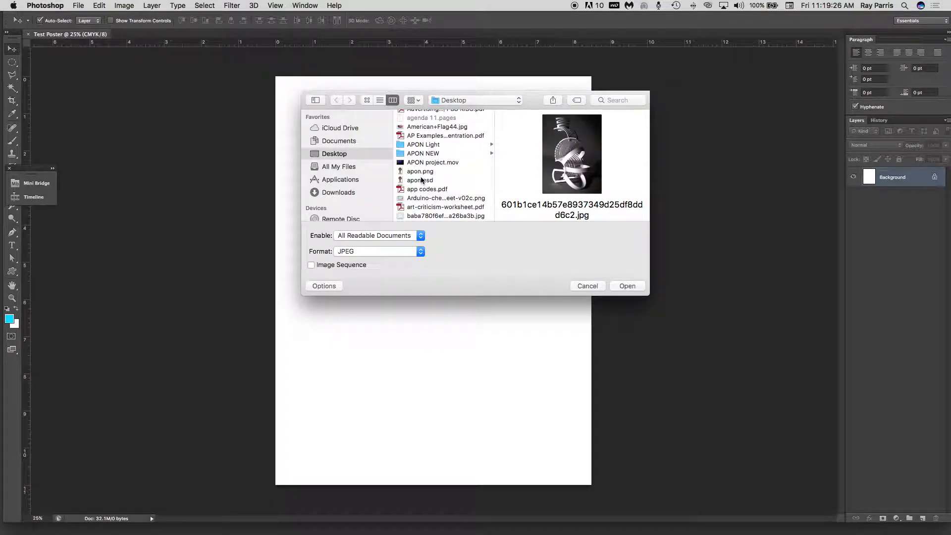
left_click(422, 180)
left_click(422, 172)
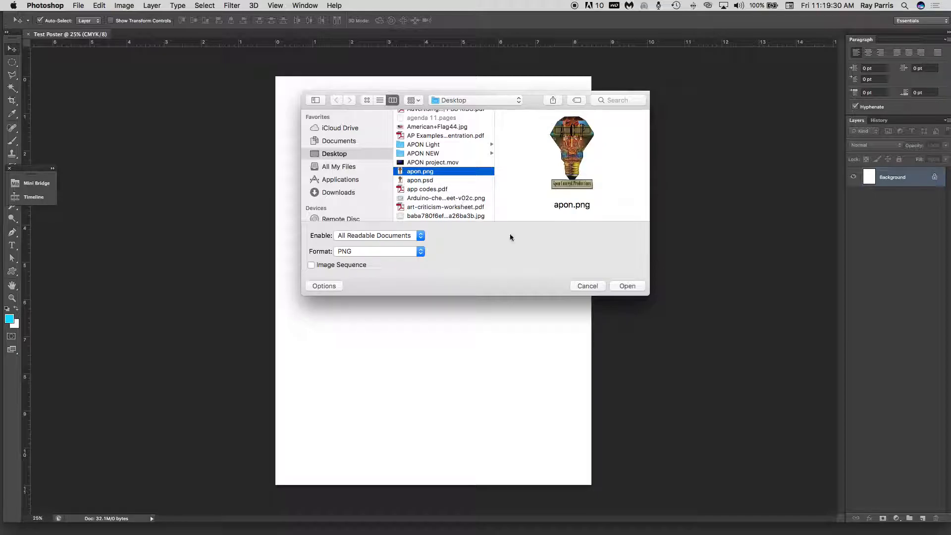
left_click(629, 286)
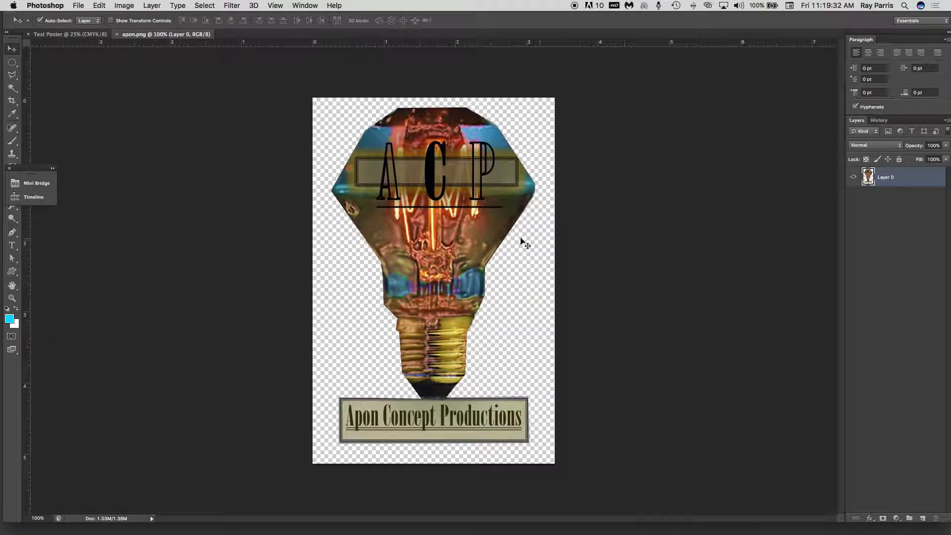
Float apon.png in its own window over the Test Poster document, and dock it back beside it.
left_click_drag(178, 34, 336, 118)
left_click_drag(335, 116, 496, 94)
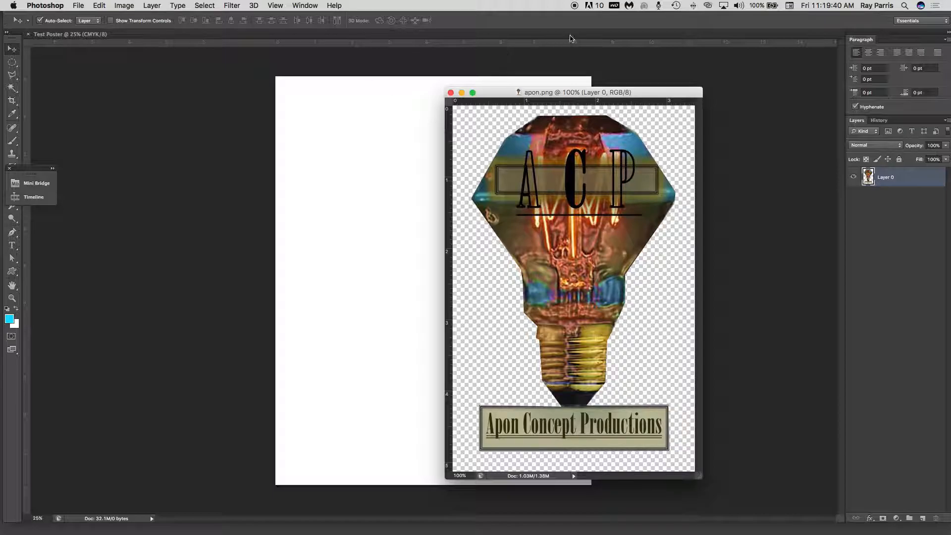
left_click_drag(507, 94, 448, 34)
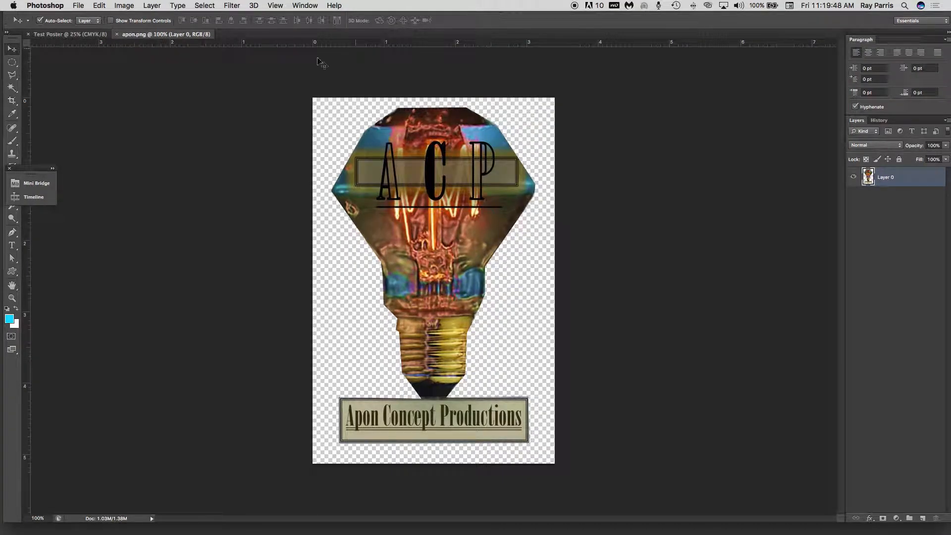
Undock the options bar and the Paragraph and Layers panel group so both float, keeping the options bar clear of the document titles.
left_click_drag(7, 23, 58, 90)
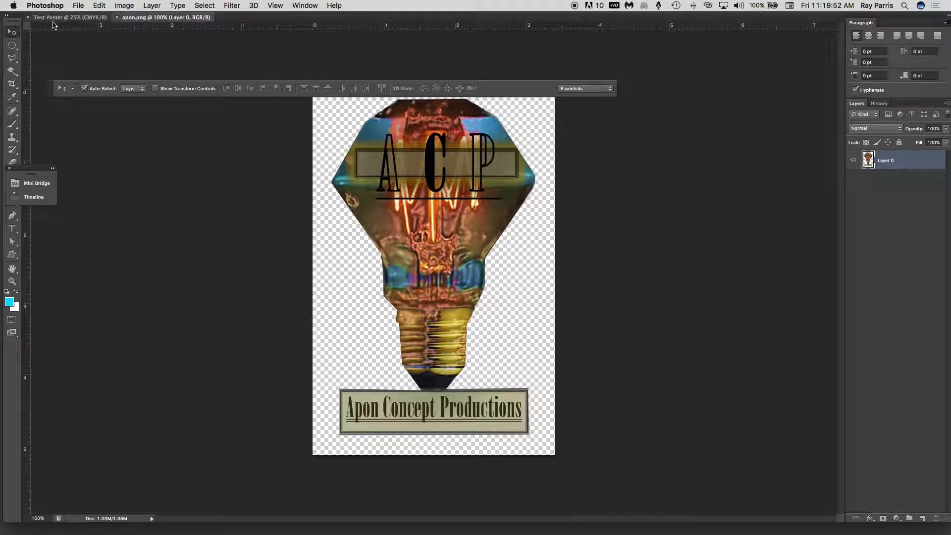
left_click(68, 89)
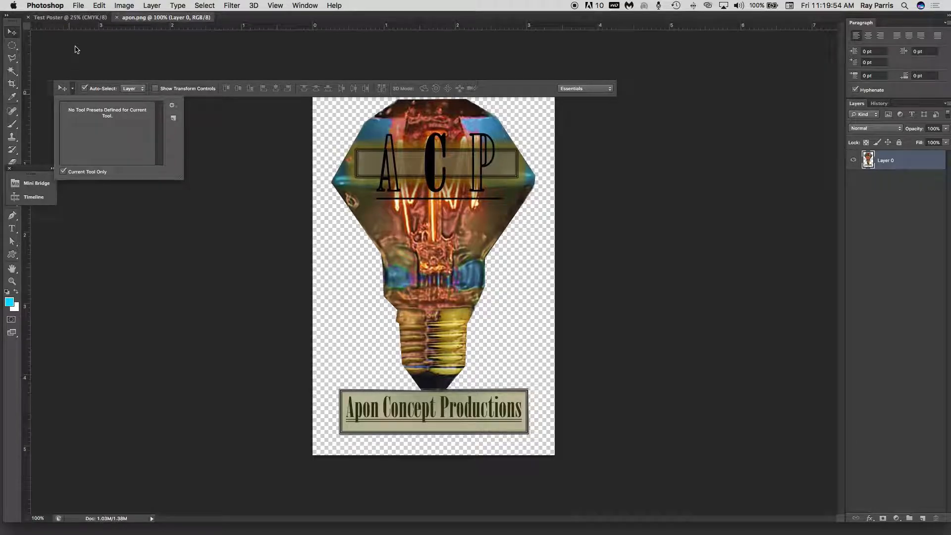
left_click(527, 94)
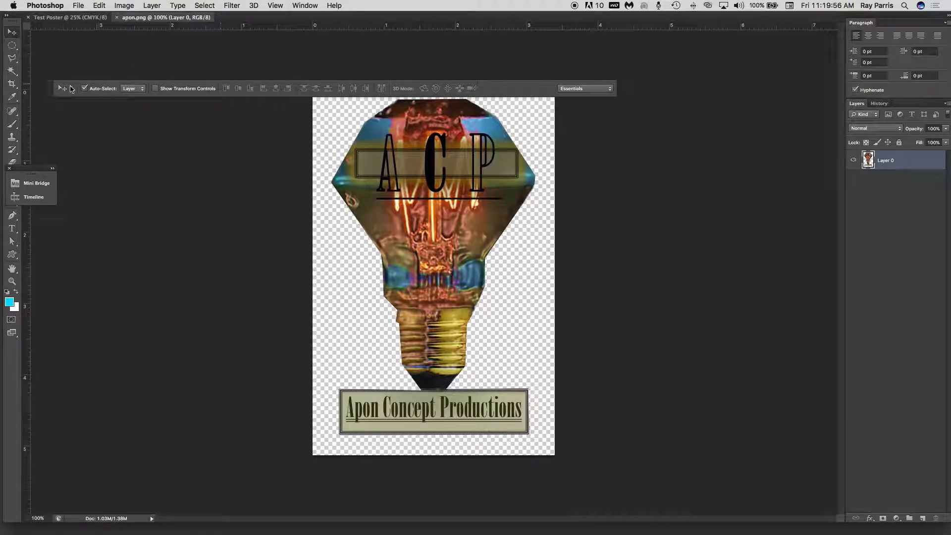
left_click_drag(49, 92, 26, 29)
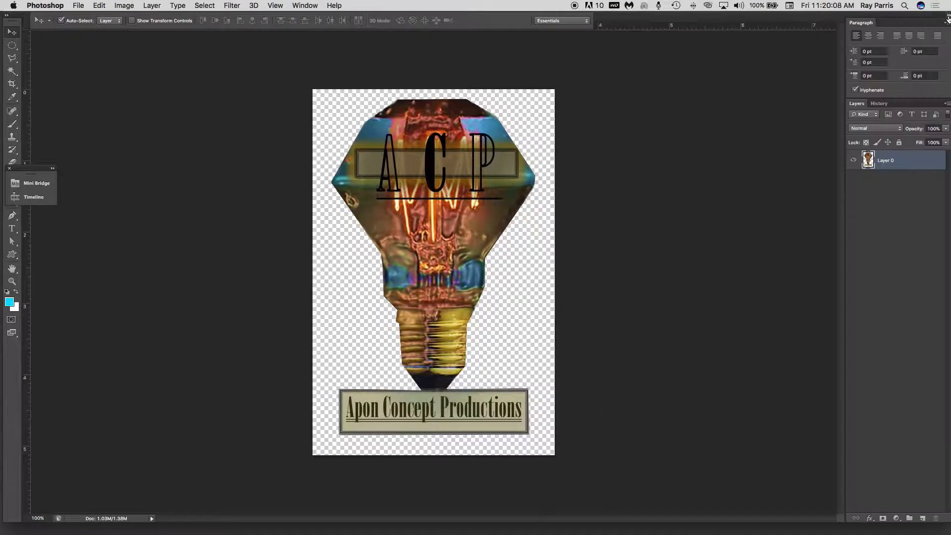
mouse_move(901, 20)
left_mouse_down()
mouse_move(862, 22)
mouse_move(840, 49)
mouse_move(721, 69)
mouse_move(906, 15)
left_mouse_up()
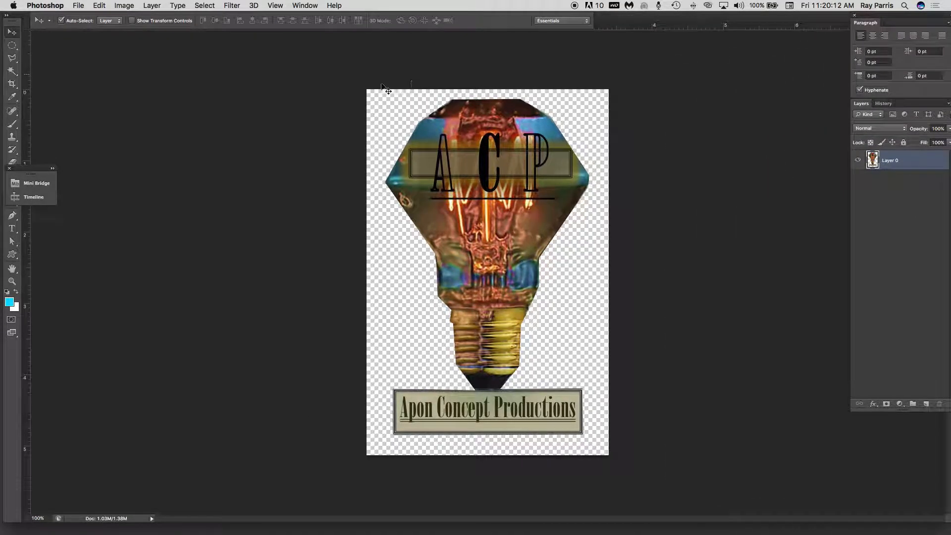
left_click_drag(28, 19, 38, 46)
Float apon.png in a separate window over Test Poster and try to change the screen mode.
left_click_drag(172, 19, 190, 73)
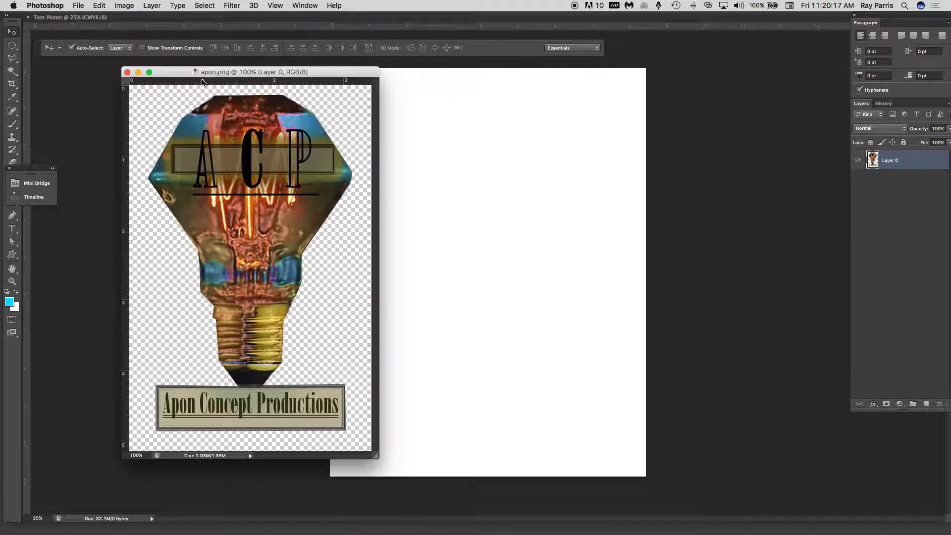
left_click(12, 336)
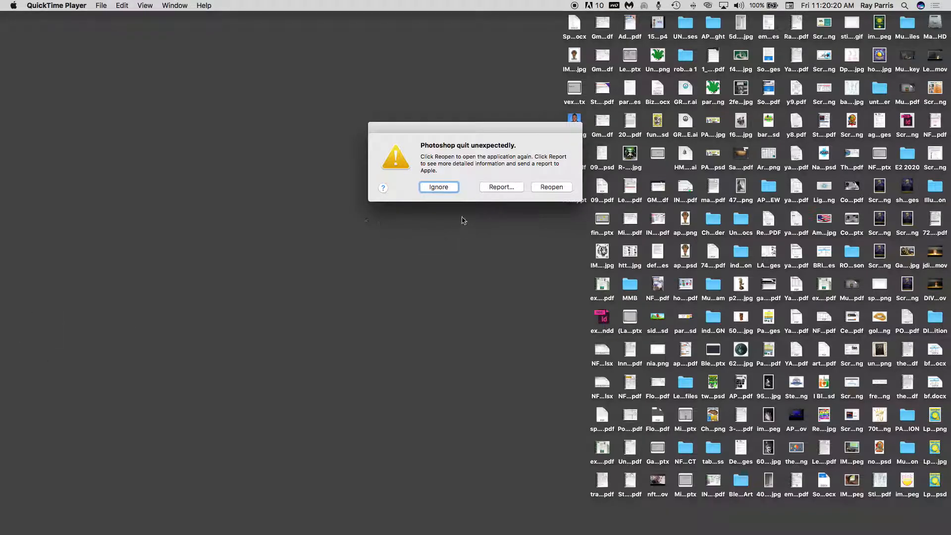
Dismiss the crash report and relaunch Photoshop.
left_click(439, 187)
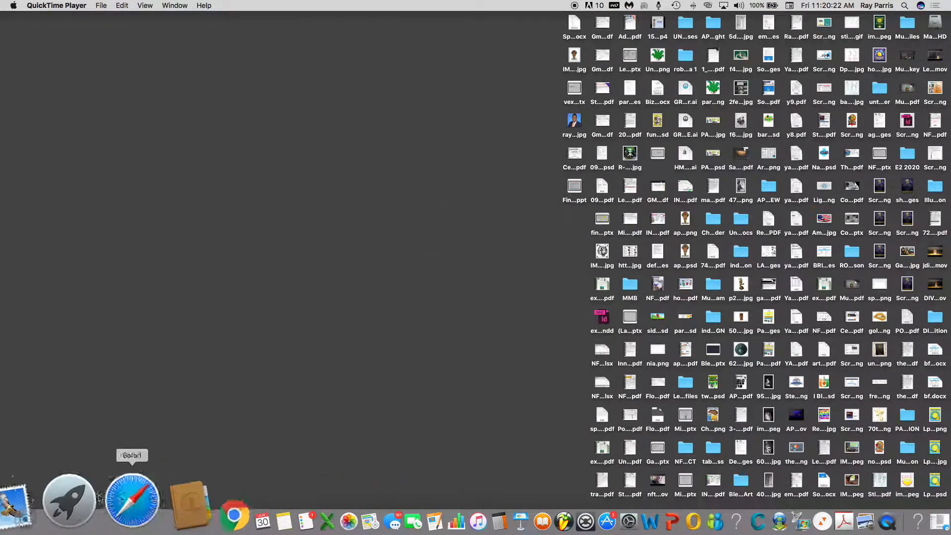
left_click(97, 495)
left_click(683, 69)
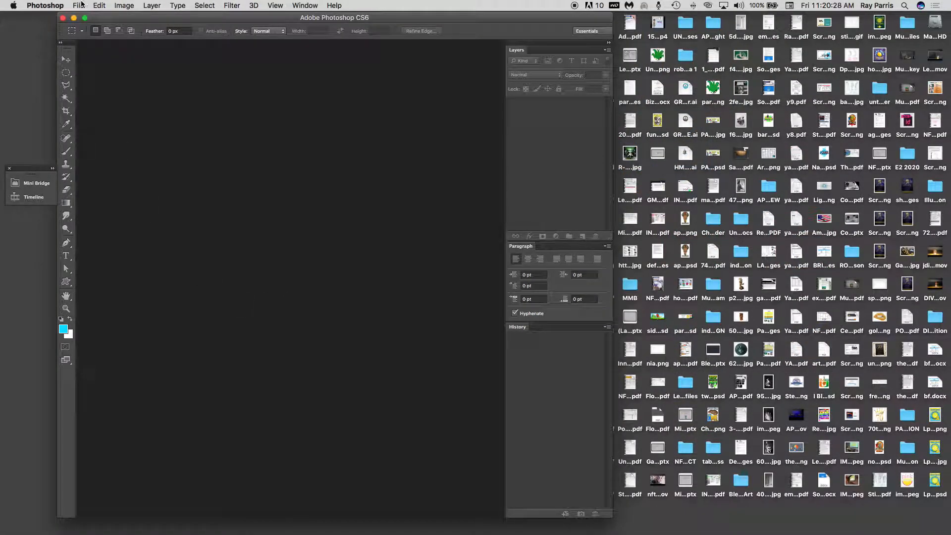
Create a new untitled document with the preset settings left as they are.
left_click(79, 5)
left_click(80, 20)
left_click(559, 78)
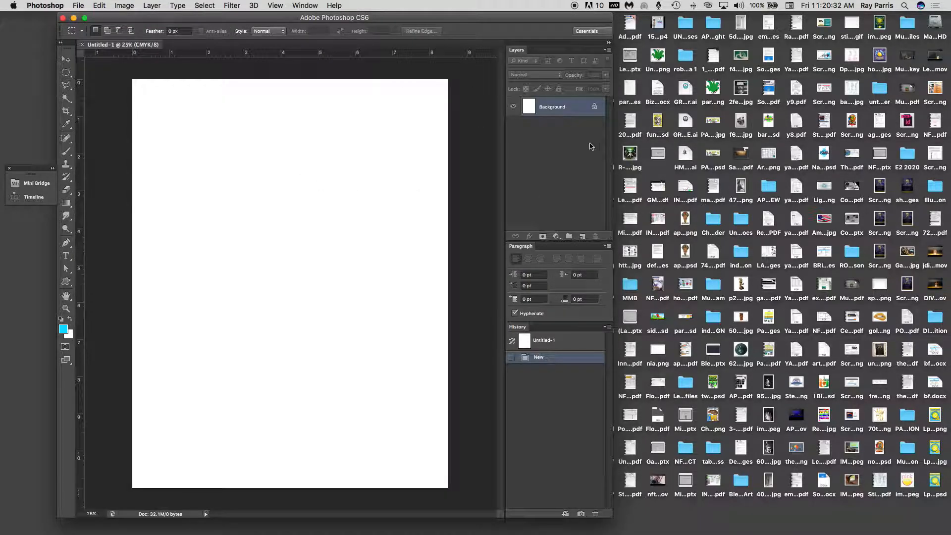
Place apon.png from the desktop onto the blank poster page and rasterize its layer.
left_click_drag(509, 20, 476, 22)
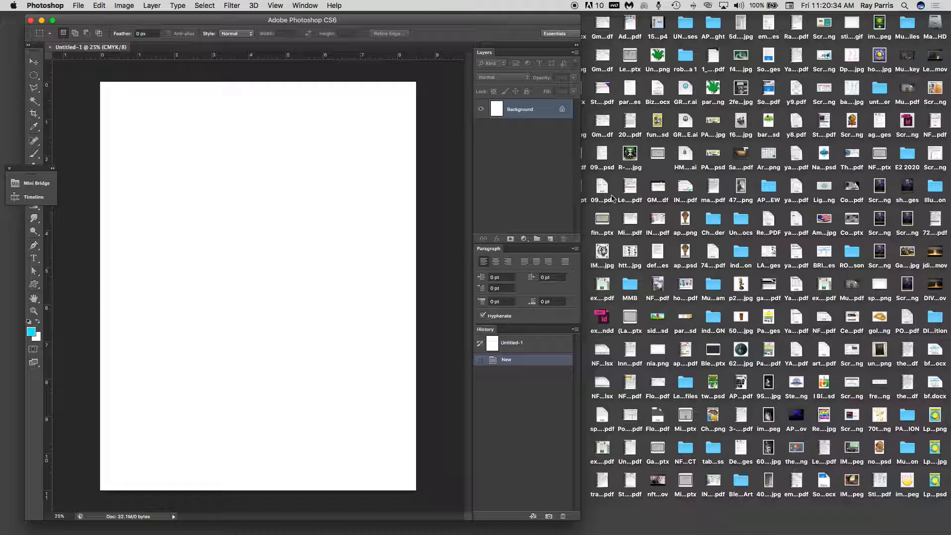
left_click_drag(687, 220, 340, 191)
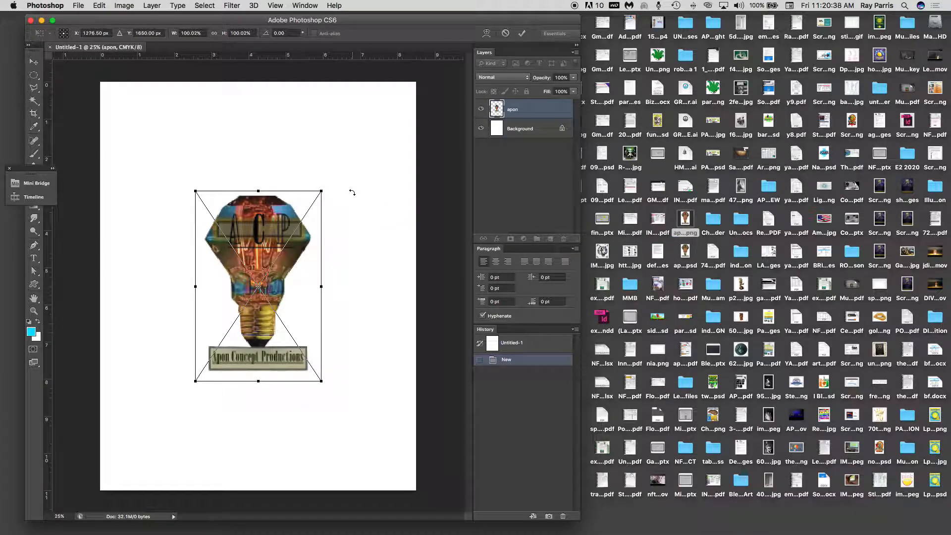
left_click(33, 61)
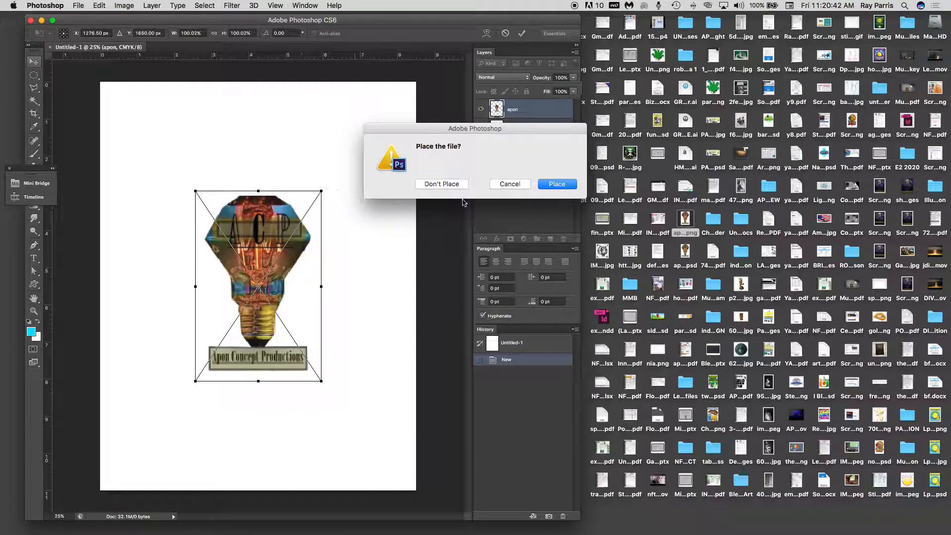
left_click(541, 184)
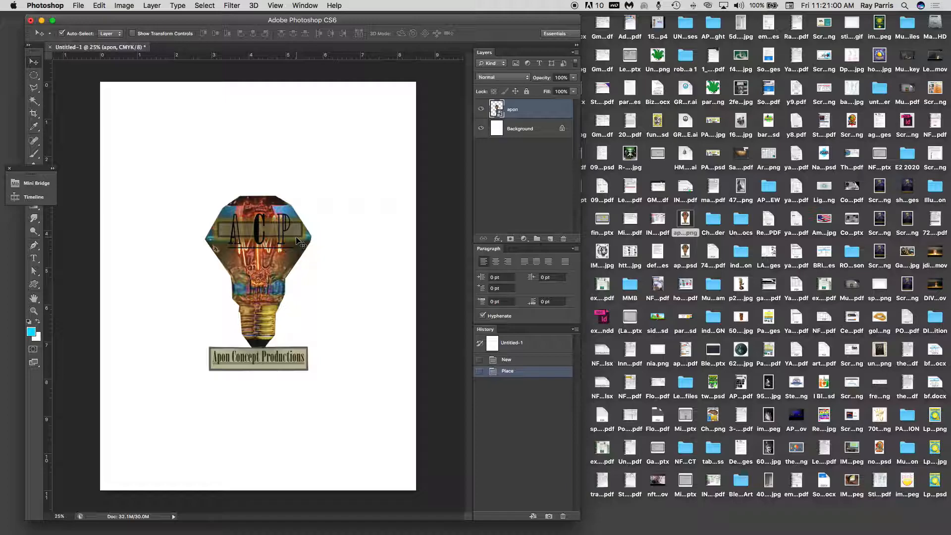
right_click(539, 112)
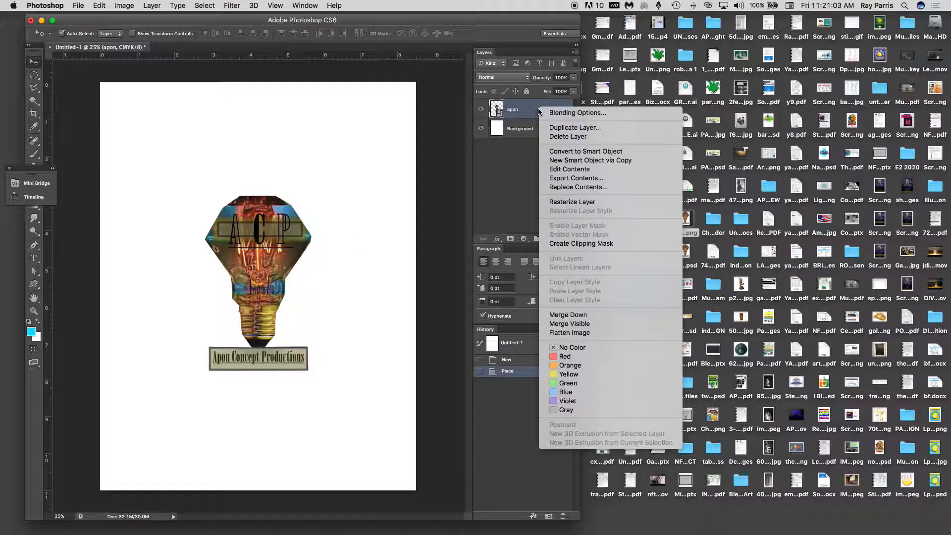
left_click(562, 203)
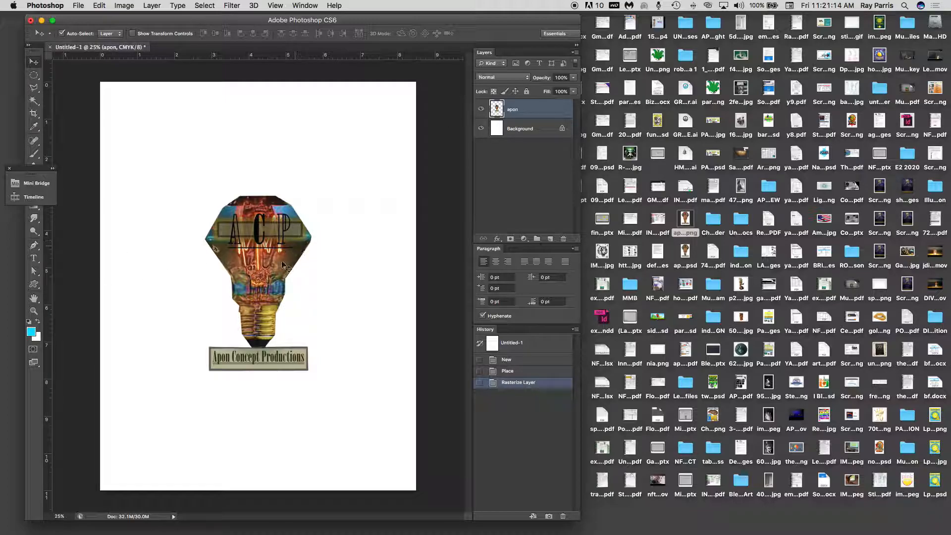
Reposition the application window higher on the screen and dismiss the crash report.
left_click_drag(232, 20, 281, 10)
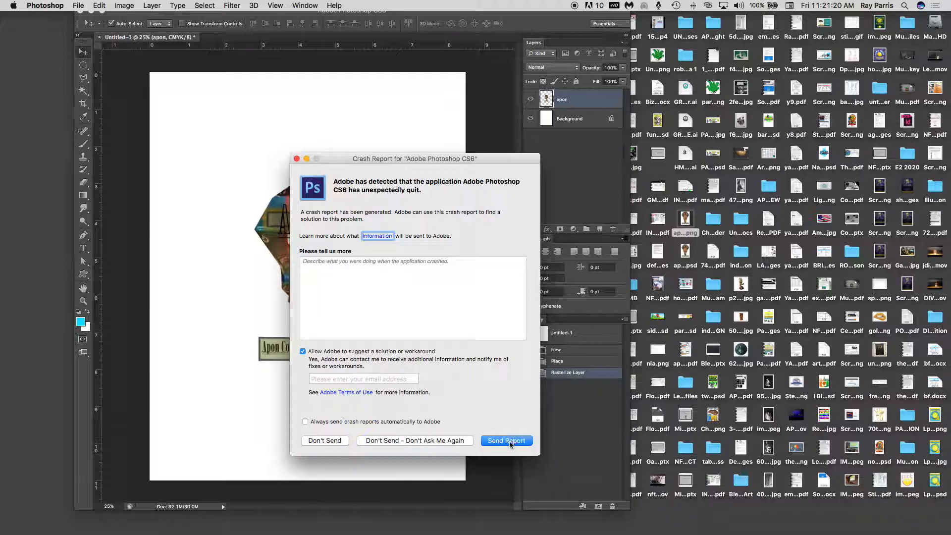
left_click(296, 159)
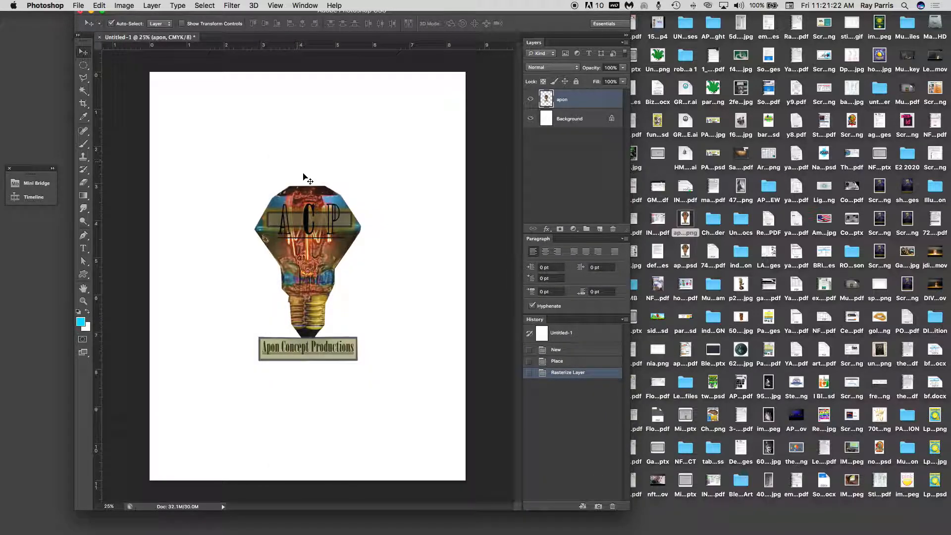
Place the Cheesy Kraftnew image from the desktop over the poster page and shift it slightly down and right.
left_click(825, 385)
key("space")
key("space")
left_click_drag(713, 418, 308, 187)
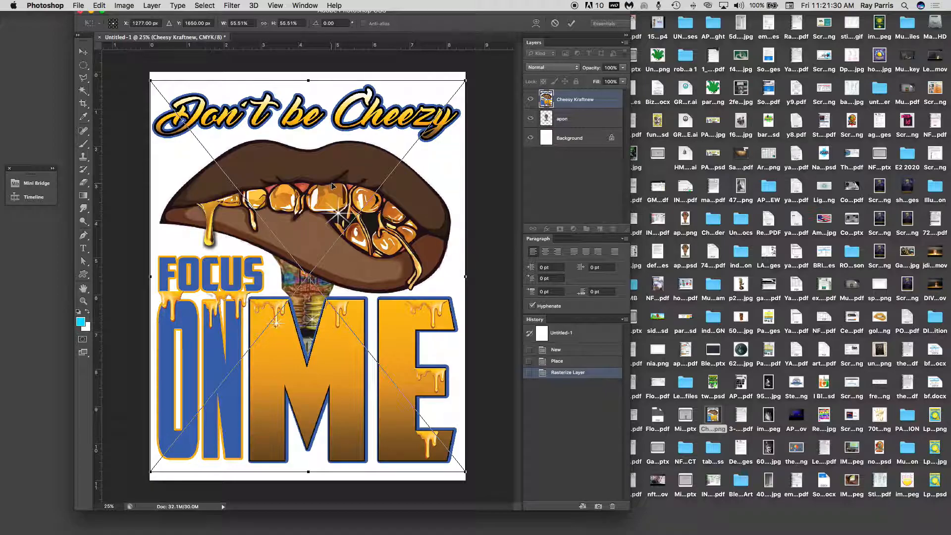
key("Return")
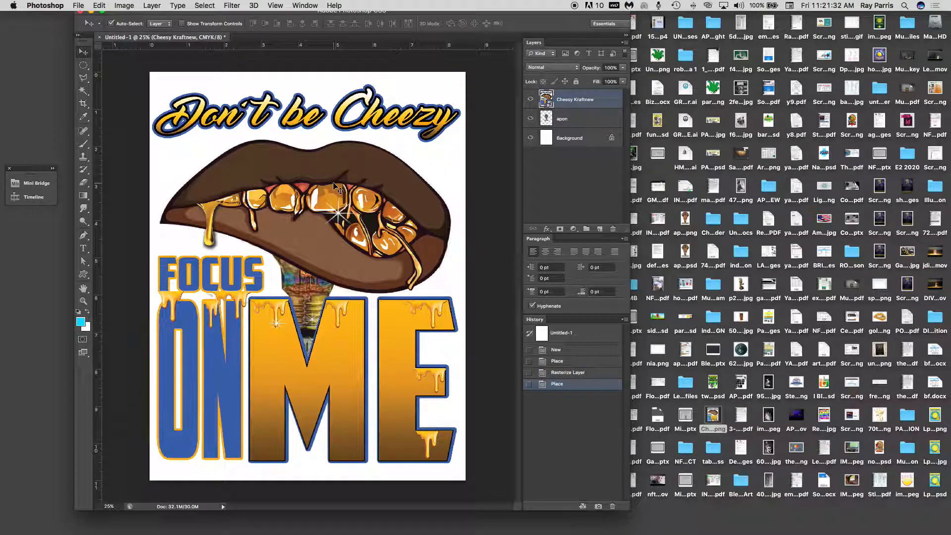
left_click_drag(347, 161, 346, 163)
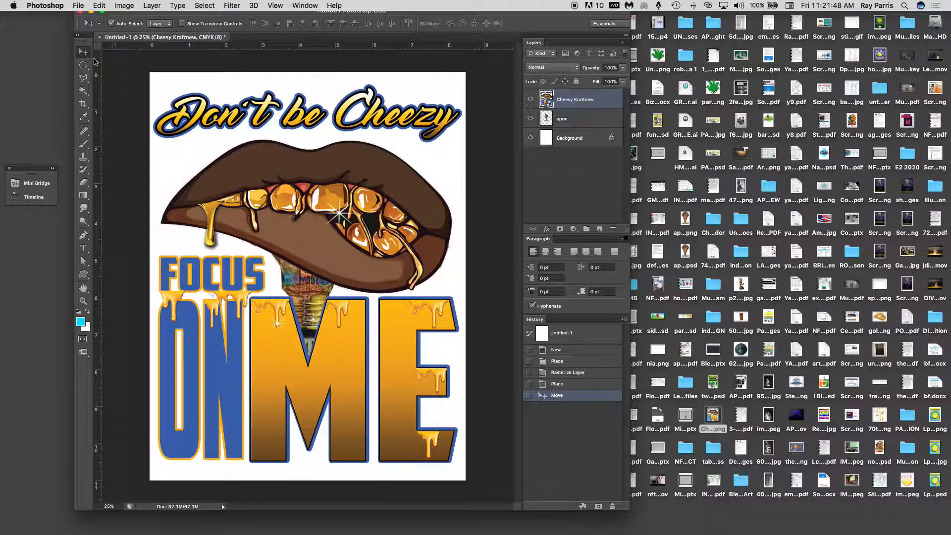
mouse_move(251, 165)
left_mouse_down()
mouse_move(277, 172)
mouse_move(252, 168)
mouse_move(260, 175)
left_mouse_up()
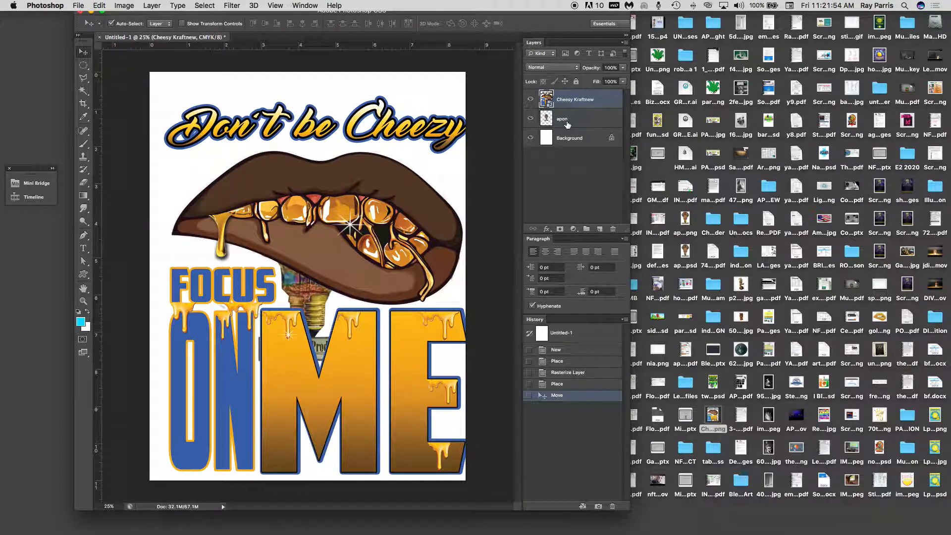
Bring the apon layer above Cheesy Kraftnew and back beneath it, and move the Cheesy Kraftnew artwork up and left on the page.
left_click_drag(570, 125, 570, 99)
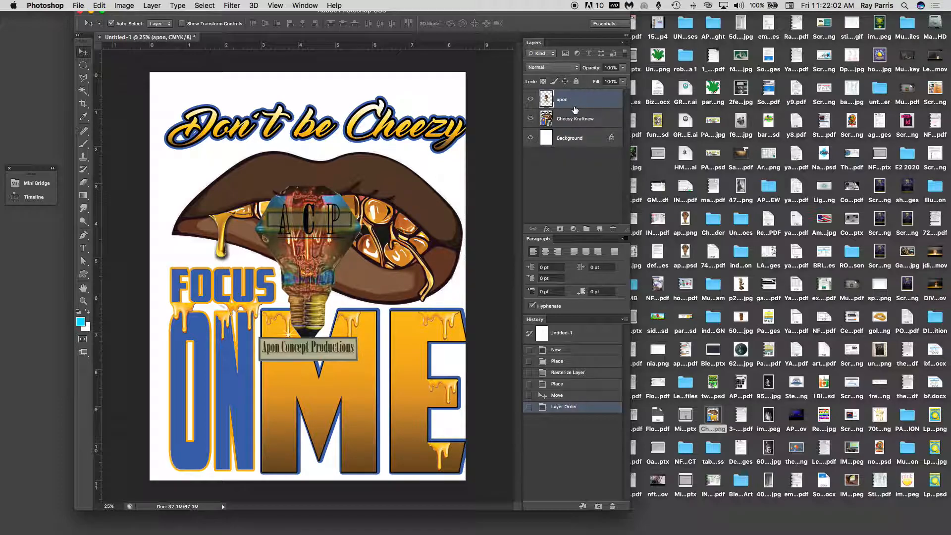
left_click_drag(580, 105, 582, 121)
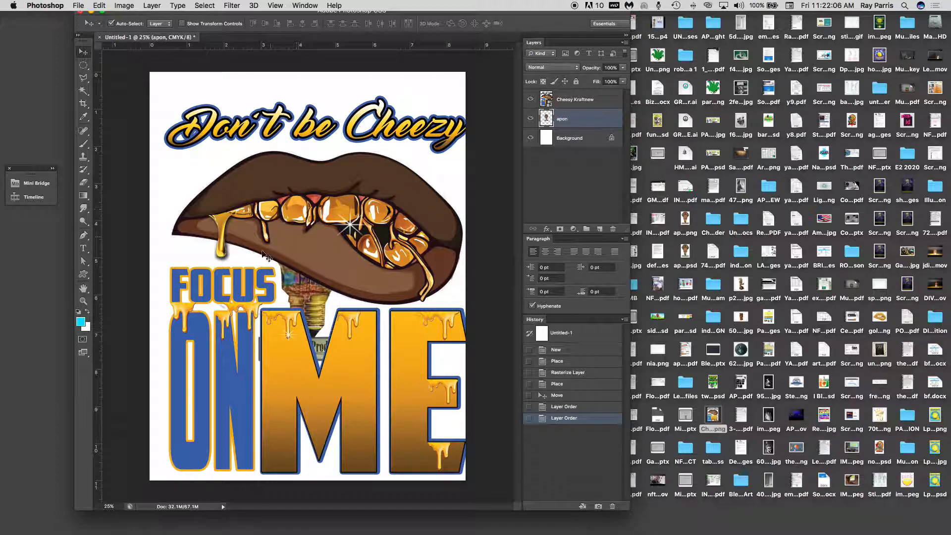
left_click_drag(297, 170, 289, 159)
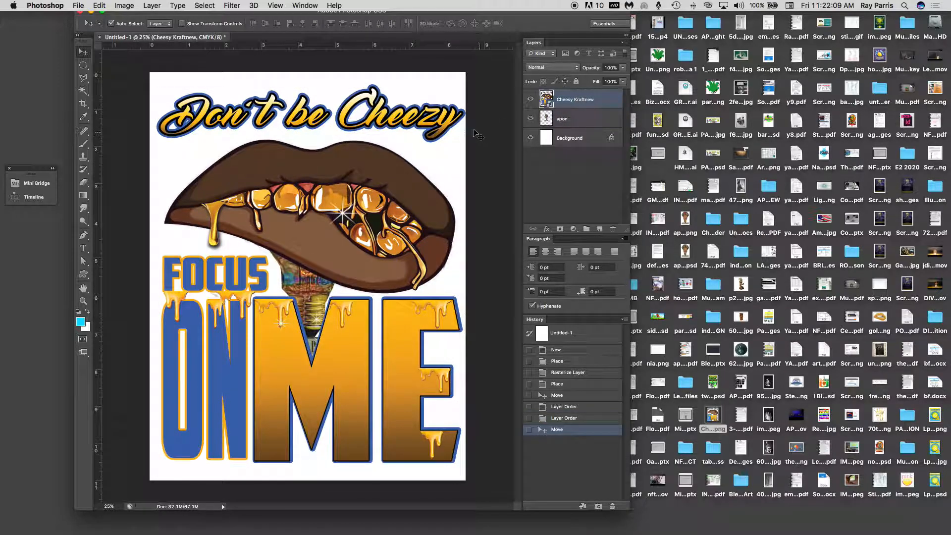
Toggle the Cheesy Kraftnew layer's visibility off and on, and hide the apon layer.
left_click(531, 100)
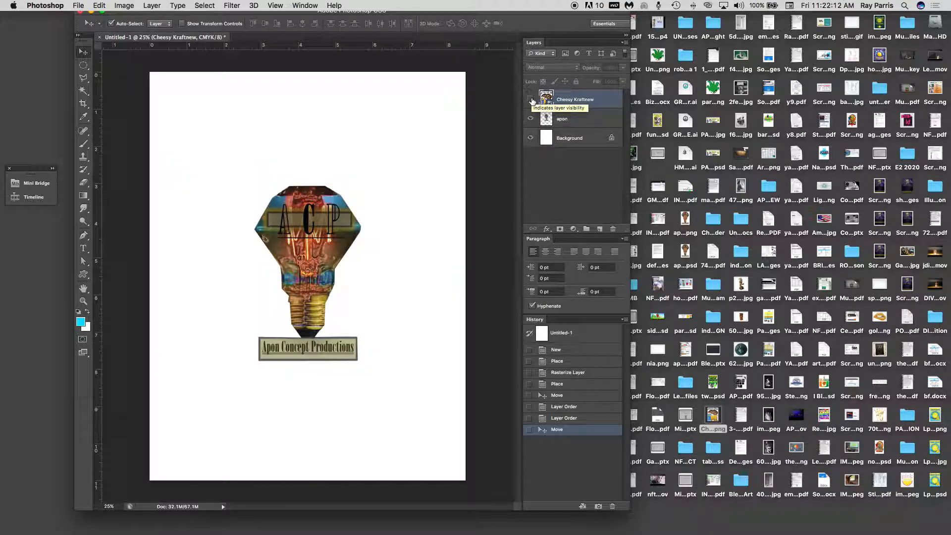
left_click(531, 100)
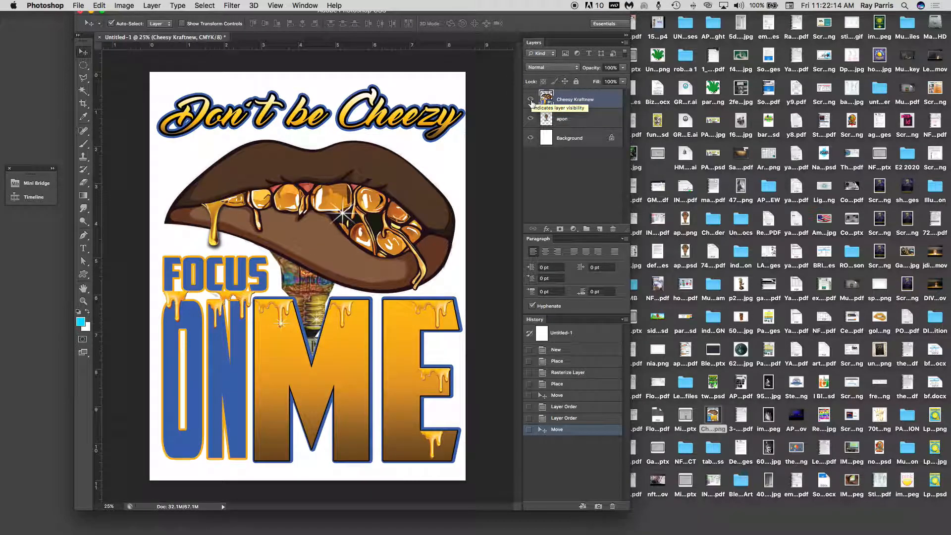
left_click(531, 100)
left_click(531, 100)
left_click(531, 119)
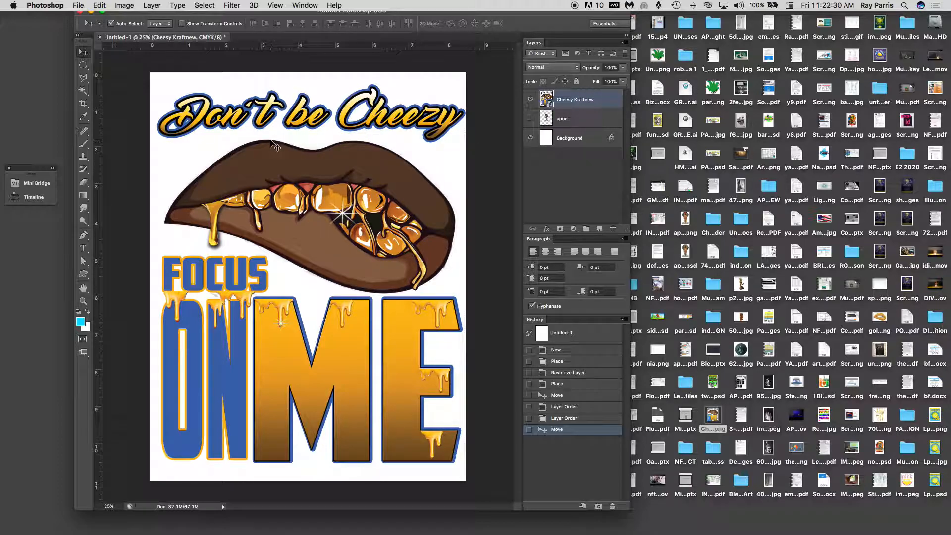
Apply a Stroke layer style to Cheesy Kraftnew, coloured blue #1784b1 and slightly thicker than the default size.
left_click(152, 5)
mouse_move(163, 66)
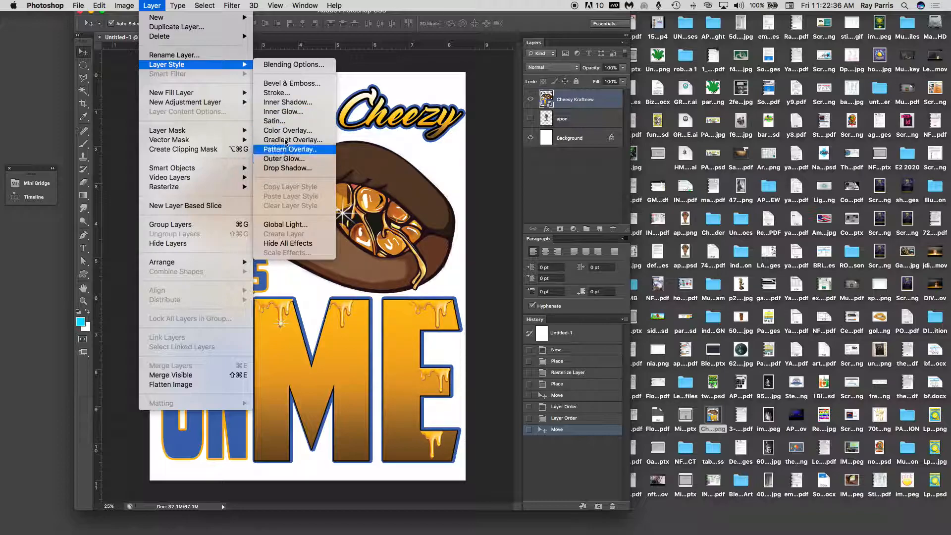
left_click(280, 93)
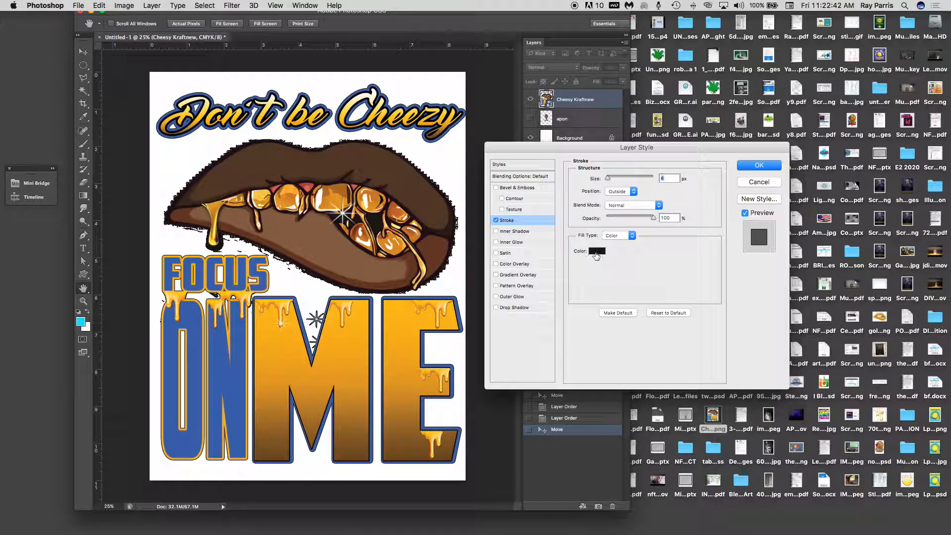
left_click(596, 253)
left_click_drag(551, 221, 563, 183)
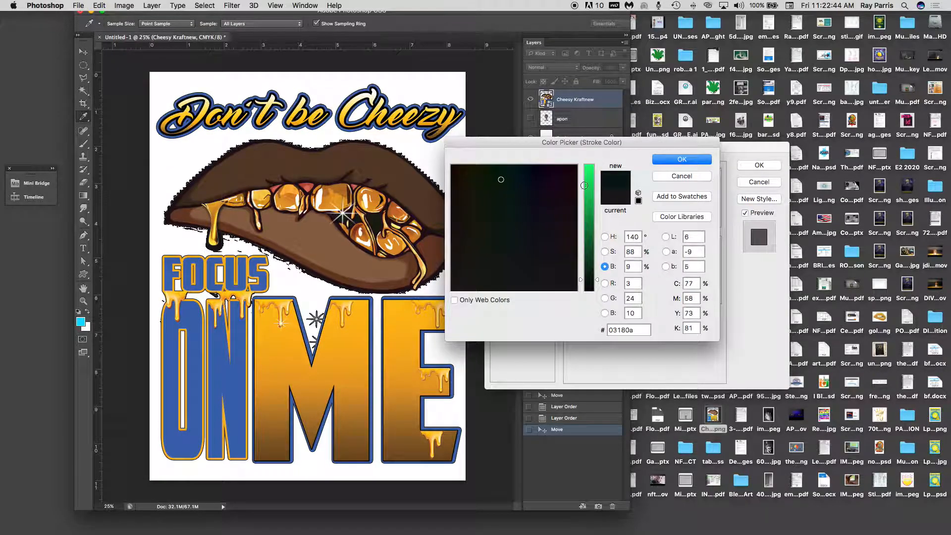
left_click_drag(588, 280, 589, 176)
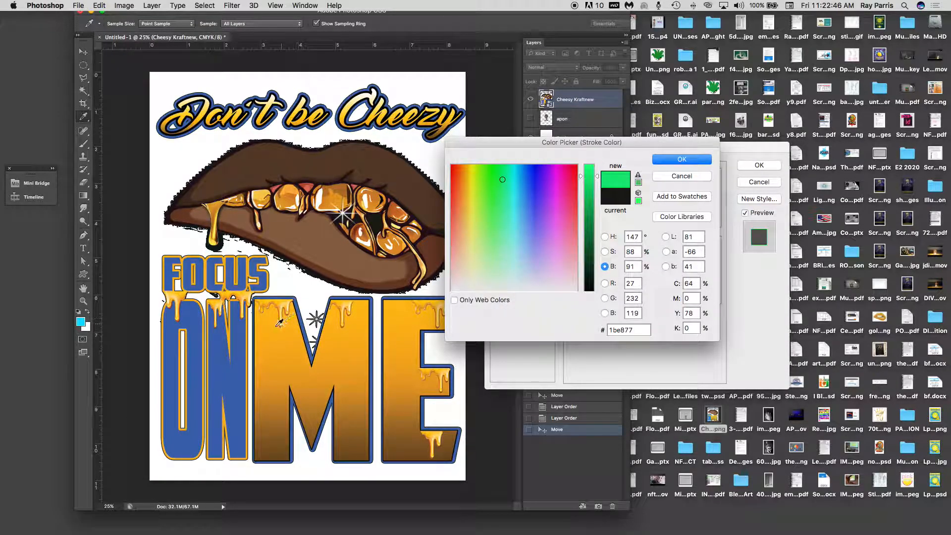
left_click(235, 346)
left_click_drag(523, 204, 518, 190)
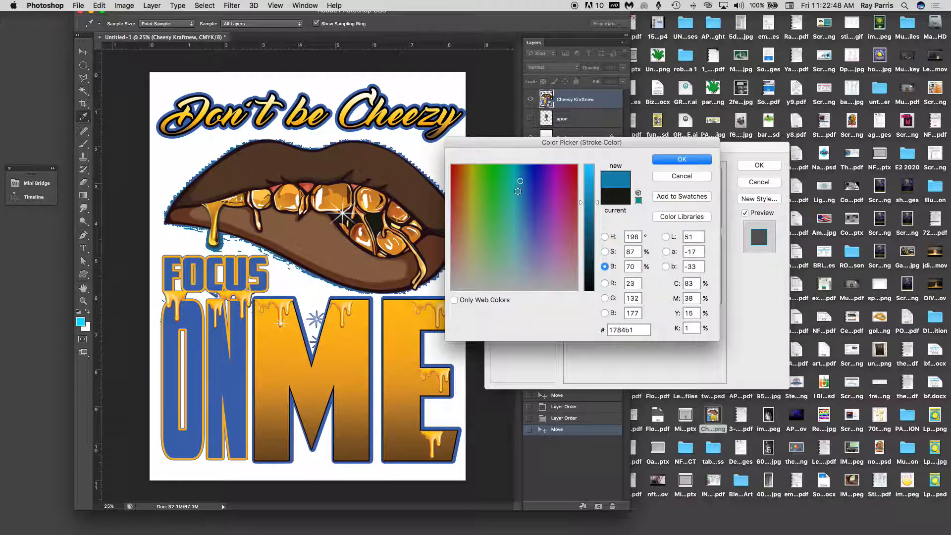
left_click(696, 160)
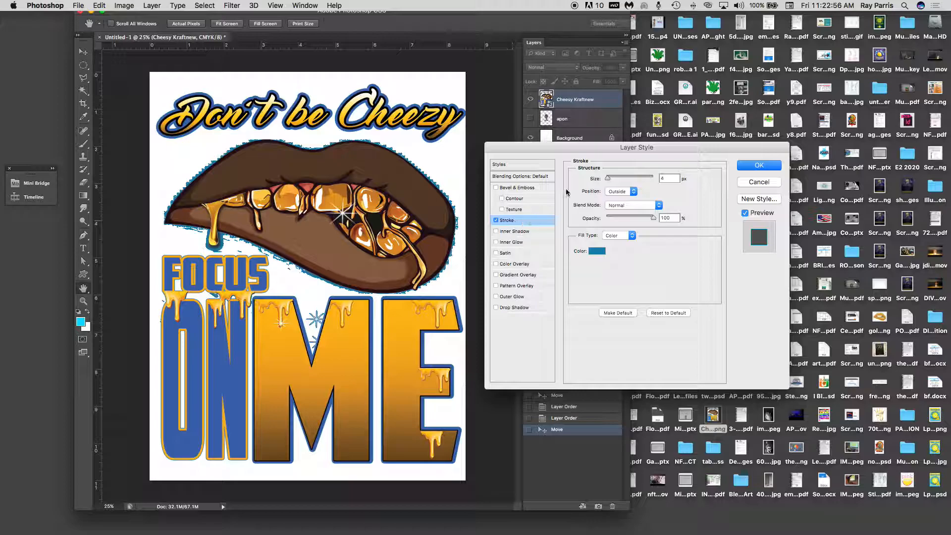
mouse_move(608, 177)
left_mouse_down()
mouse_move(624, 179)
mouse_move(610, 182)
left_mouse_up()
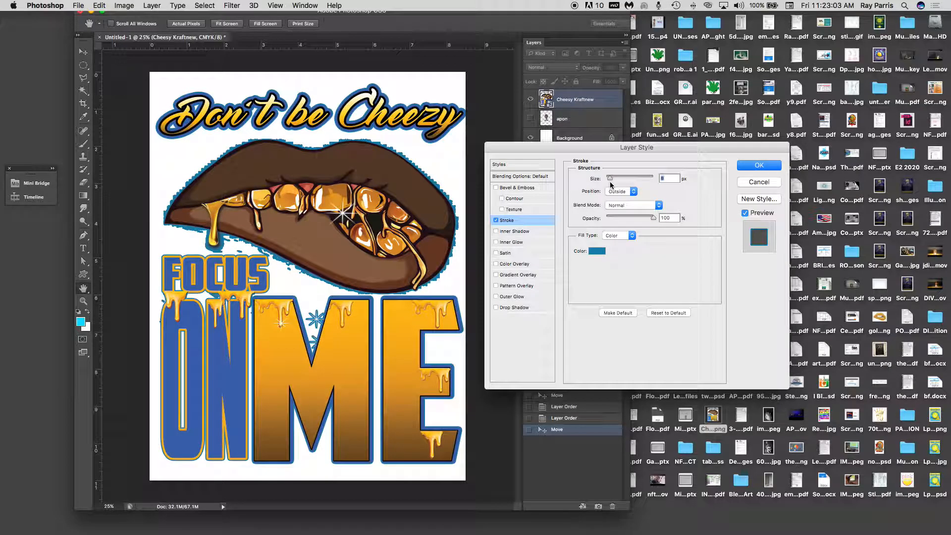
left_click(754, 168)
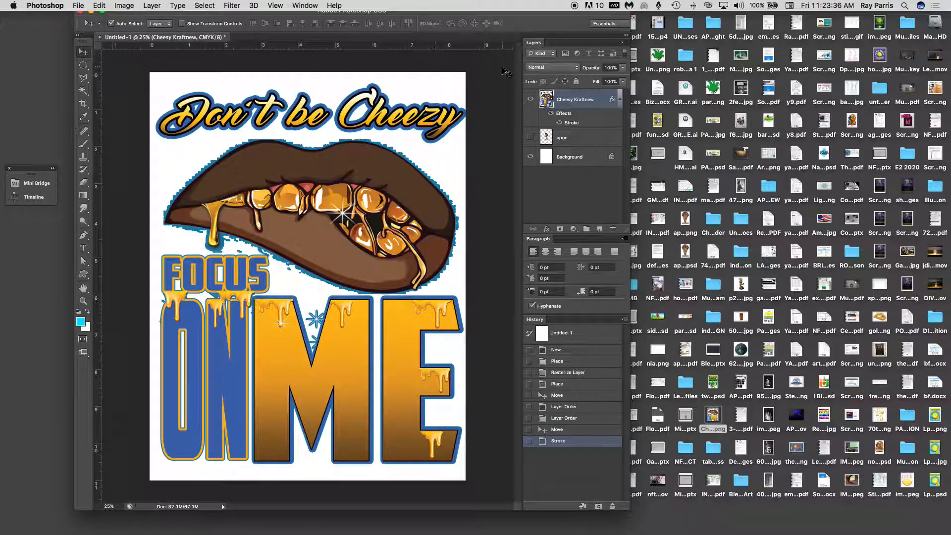
Add an Outer Glow to the Cheesy Kraftnew layer and set the glow colour to blue #1784b1.
left_click(123, 5)
mouse_move(152, 5)
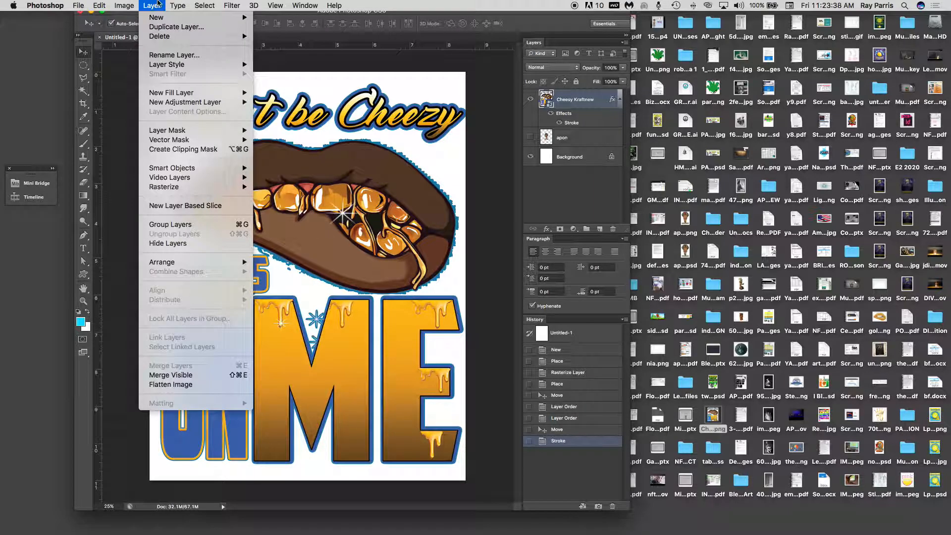
mouse_move(166, 66)
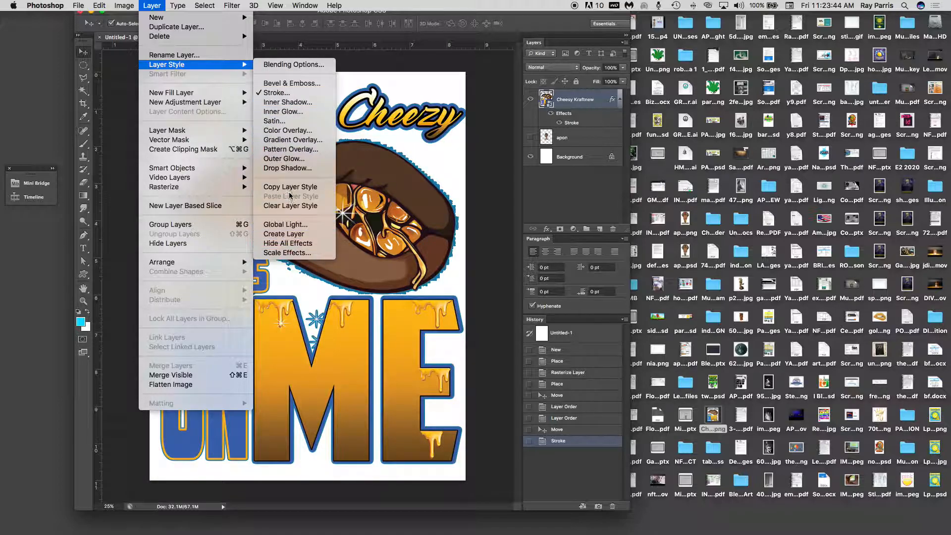
left_click(474, 86)
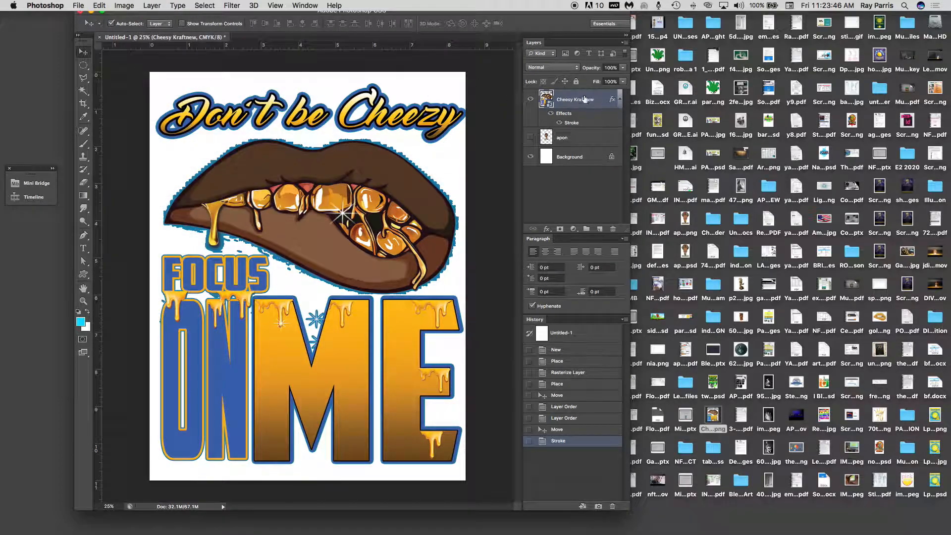
double_click(608, 97)
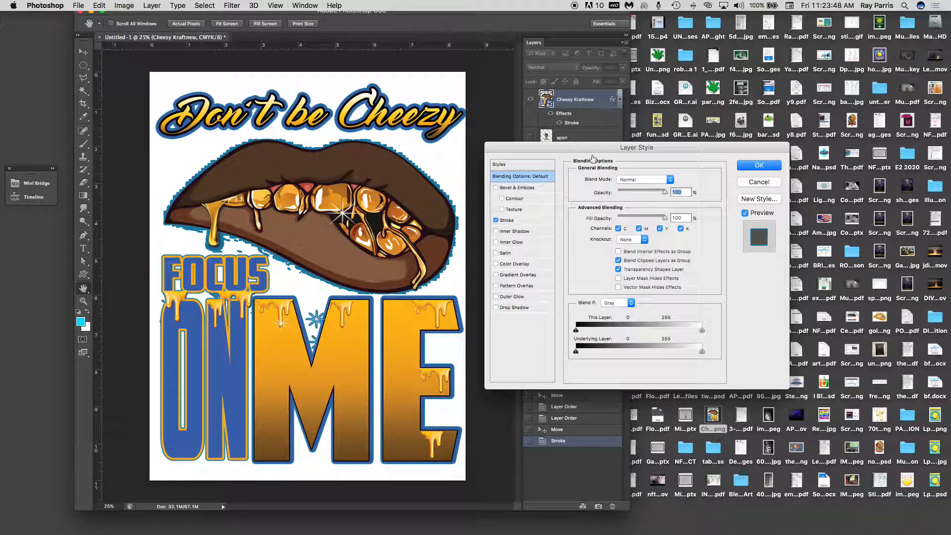
left_click(509, 297)
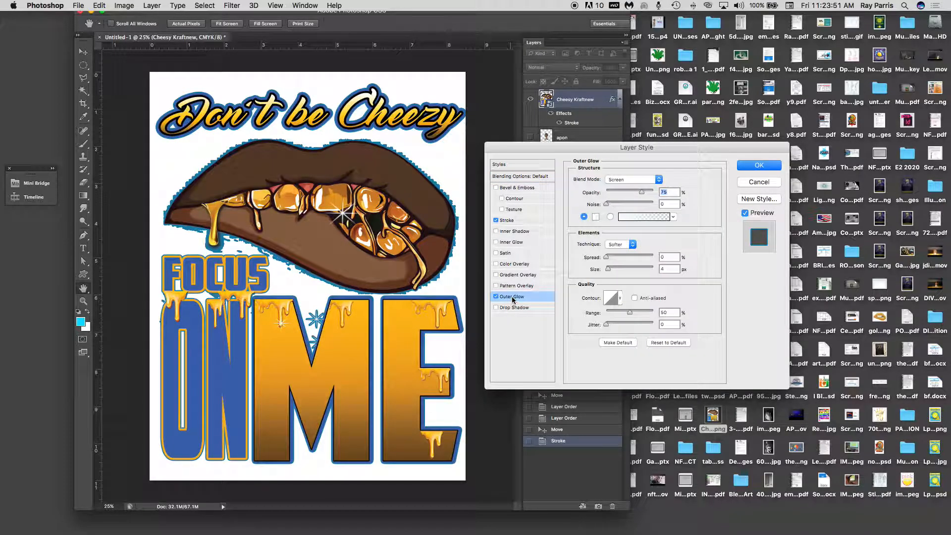
left_click(596, 218)
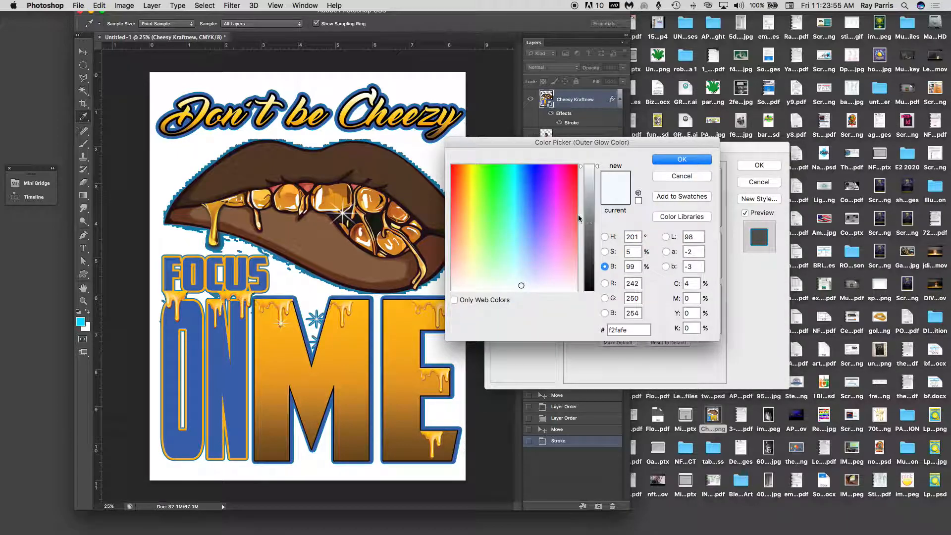
left_click(403, 154)
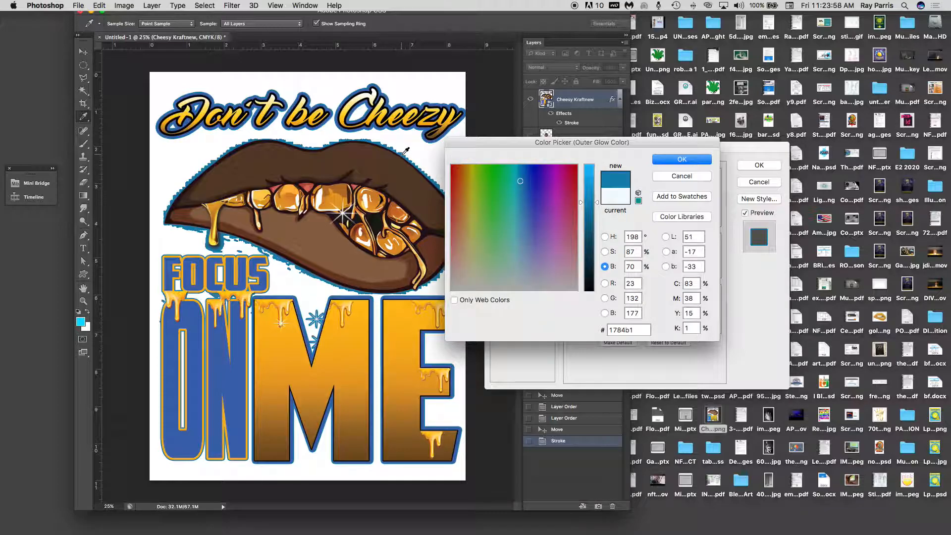
left_click(679, 157)
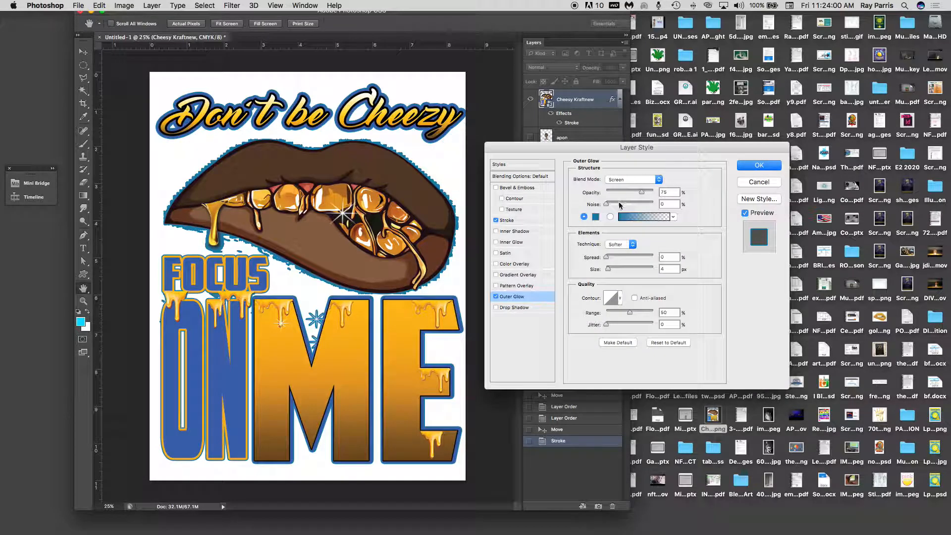
Set the Outer Glow to Normal blend mode with 76% opacity and a 131 px size, reduce its spread, and apply it.
mouse_move(609, 261)
left_mouse_down()
mouse_move(633, 271)
mouse_move(622, 257)
left_mouse_up()
left_click_drag(643, 193, 644, 194)
left_click(650, 179)
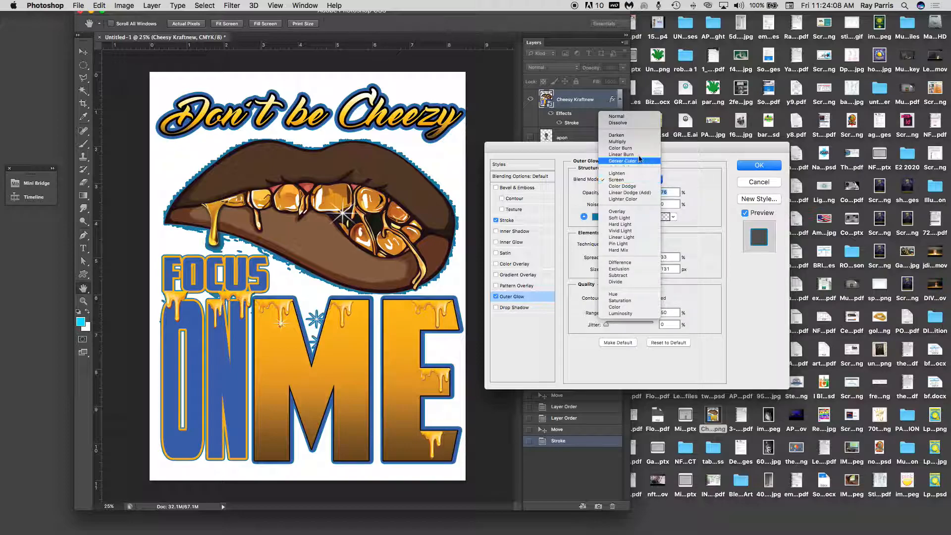
left_click(628, 117)
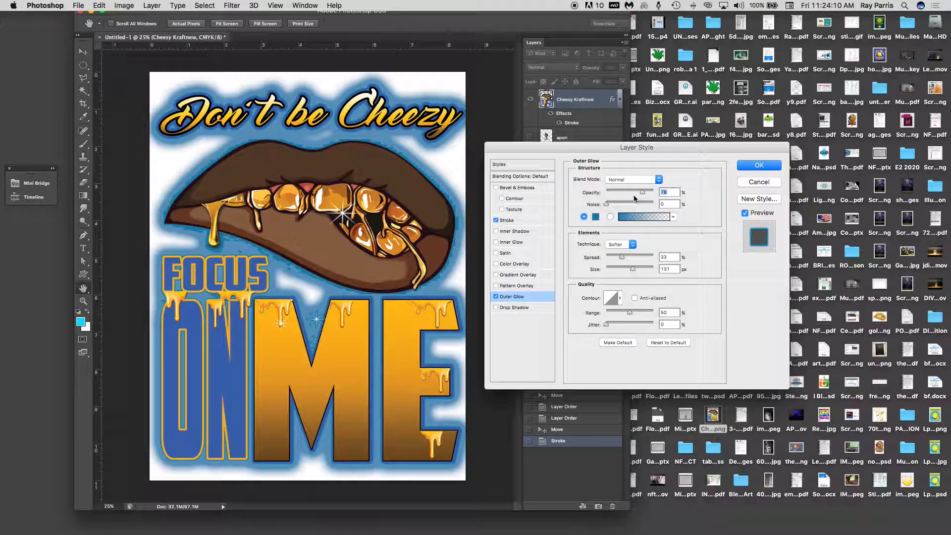
mouse_move(622, 256)
left_mouse_down()
mouse_move(635, 272)
mouse_move(607, 262)
left_mouse_up()
left_click(759, 165)
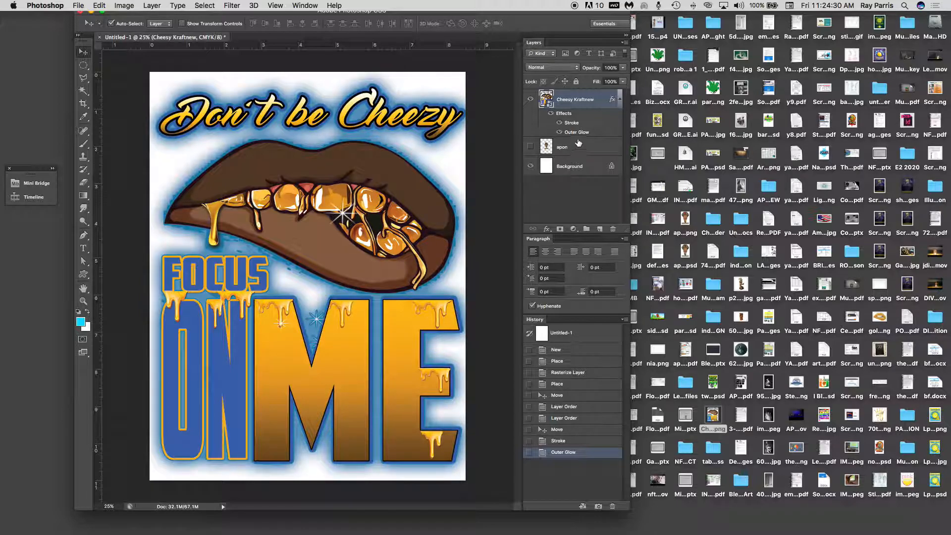
Add a Gradient Overlay to the Cheesy Kraftnew layer, sample several gradient presets, and choose Orange, Yellow, Orange.
double_click(602, 98)
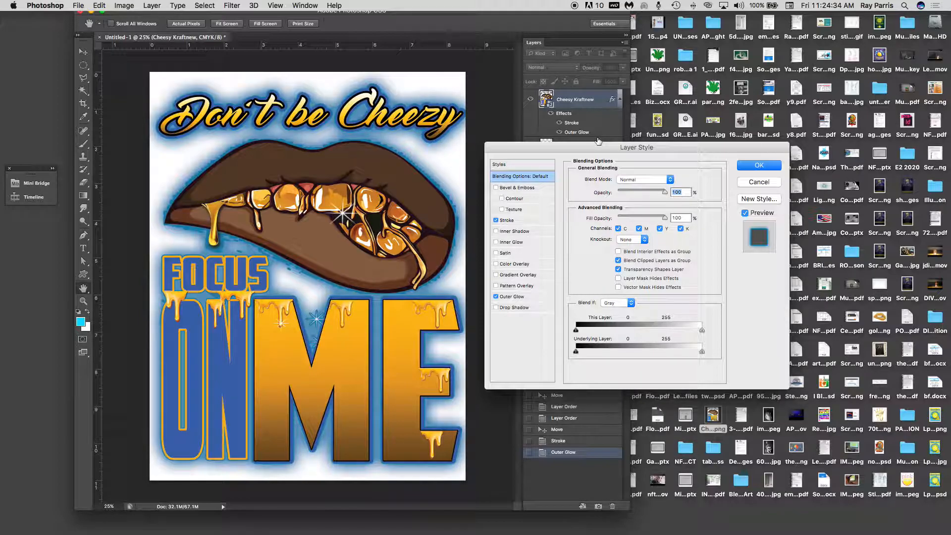
left_click(496, 275)
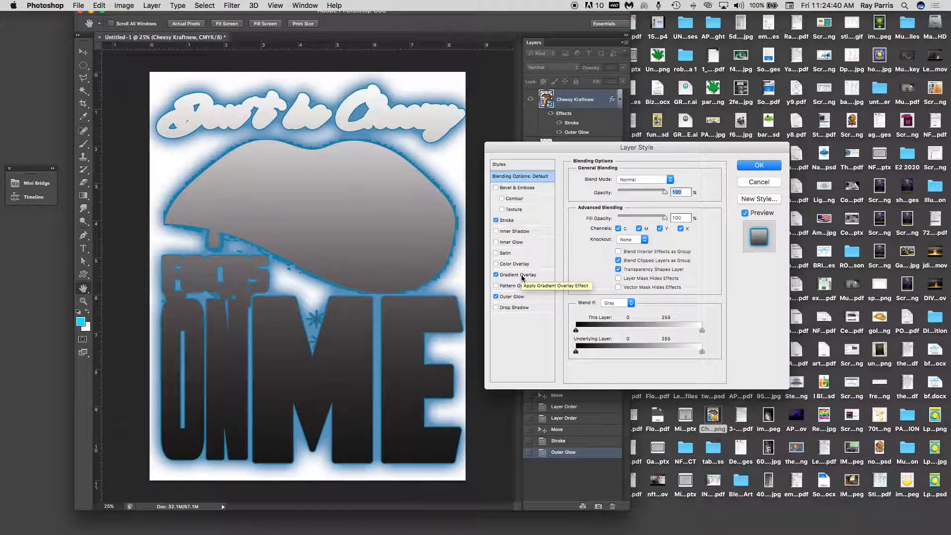
left_click(522, 277)
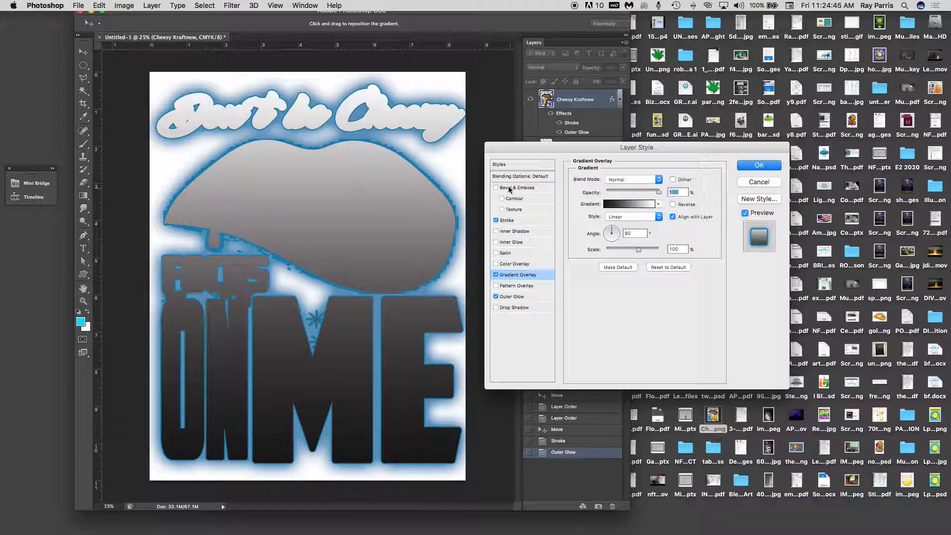
left_click(631, 203)
left_click(665, 305)
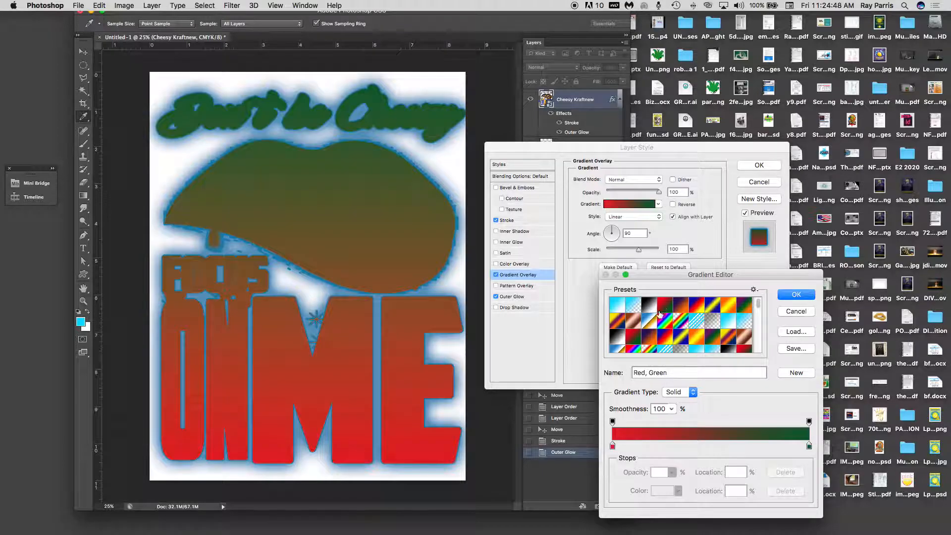
left_click(621, 325)
left_click(619, 325)
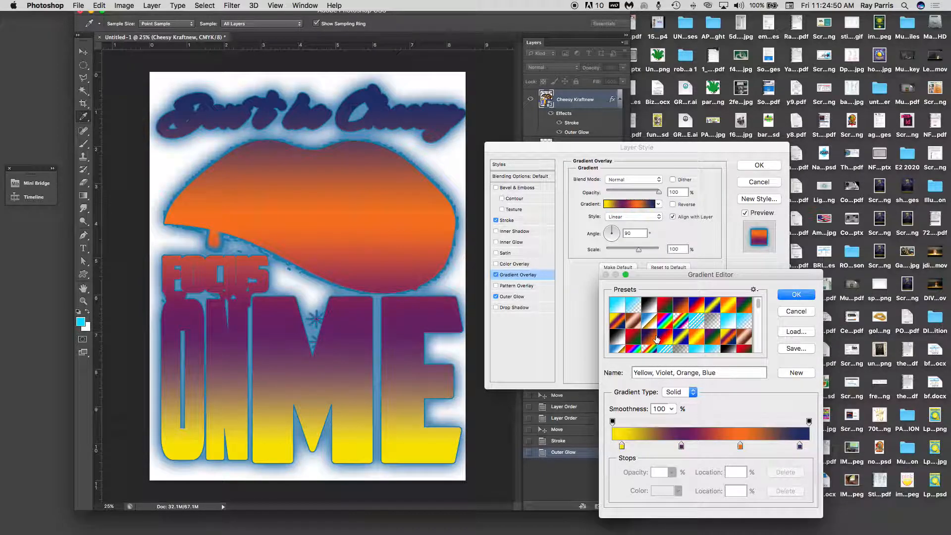
left_click(654, 326)
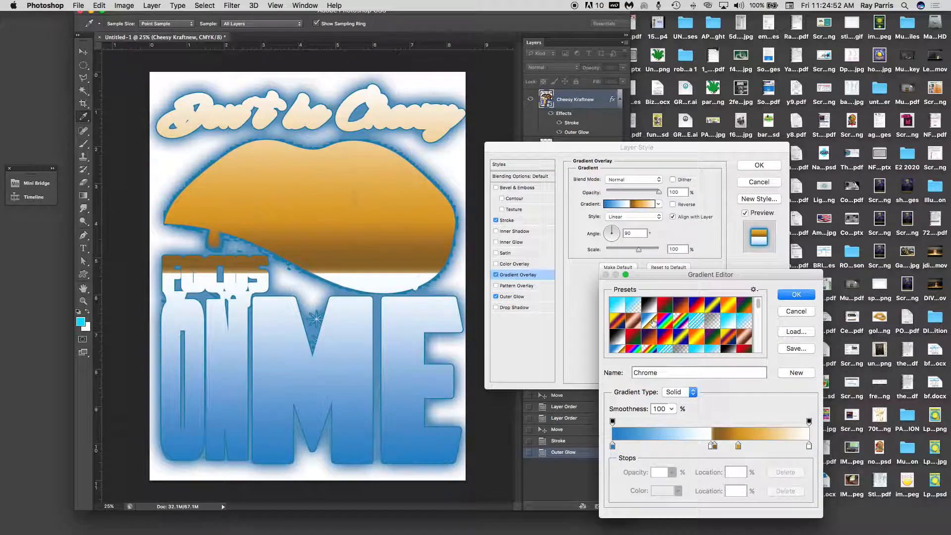
left_click(726, 307)
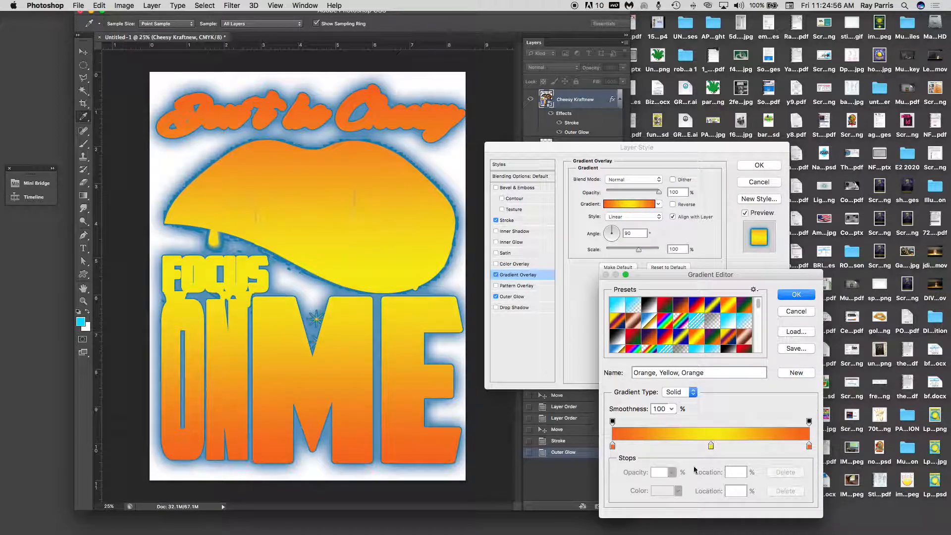
Change the gradient's starting colour stop from orange to cyan #0bd0f3.
left_click(613, 447)
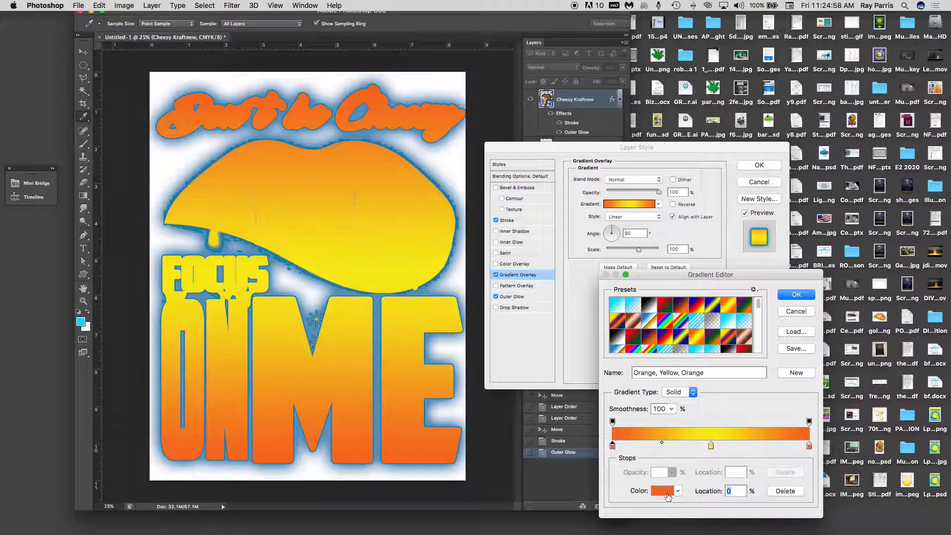
left_click(664, 491)
left_click(539, 206)
left_click_drag(529, 189, 516, 171)
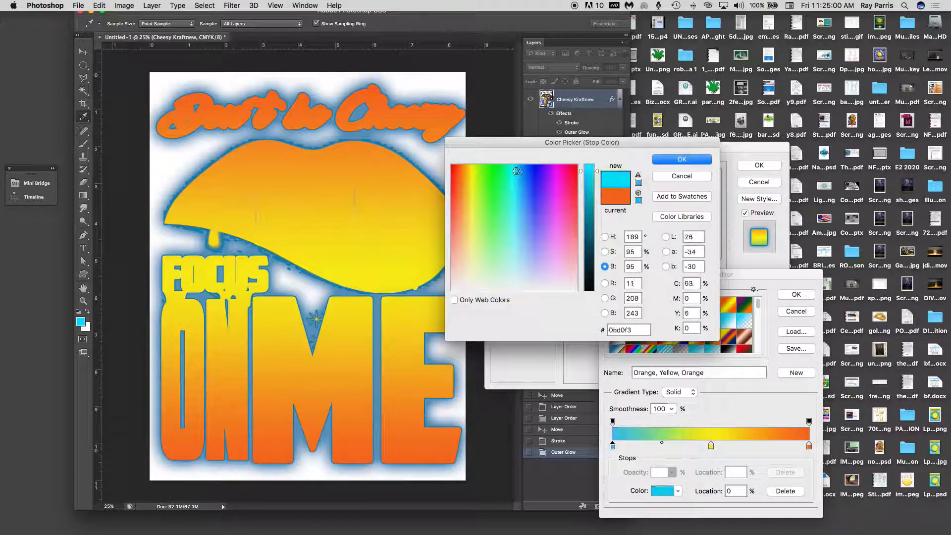
left_click(679, 161)
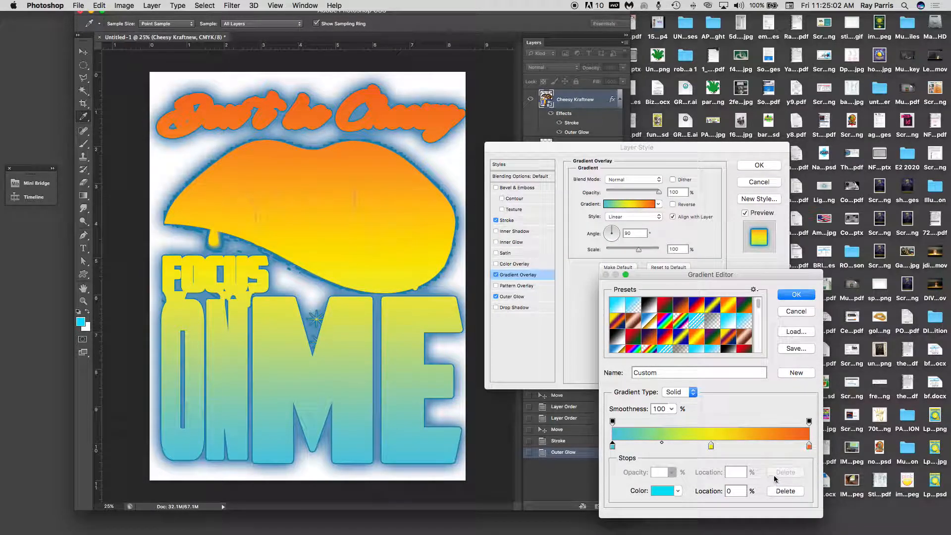
Remove the orange end stop, move the yellow stop to 100%, and place a copy of it at 54%.
left_click_drag(810, 448, 809, 466)
left_click_drag(711, 445, 809, 446)
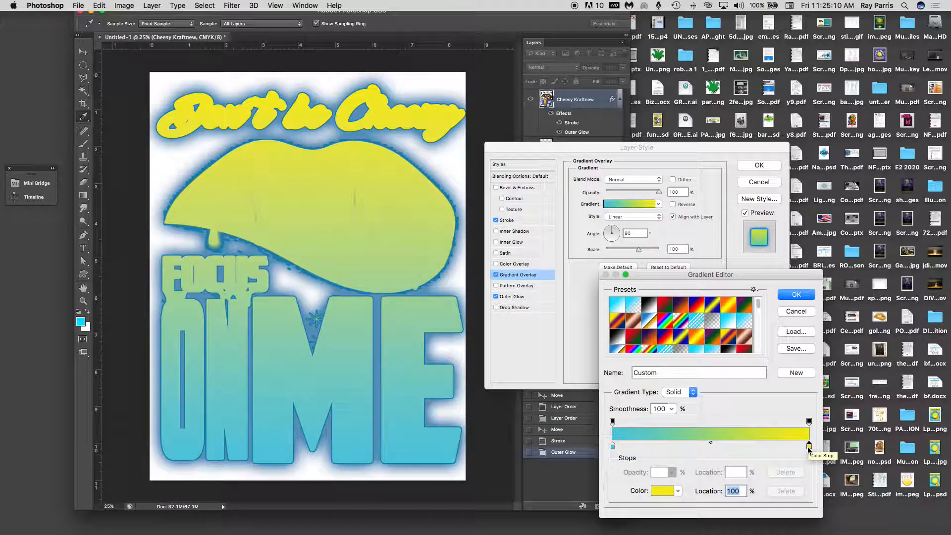
left_click_drag(809, 447, 724, 448)
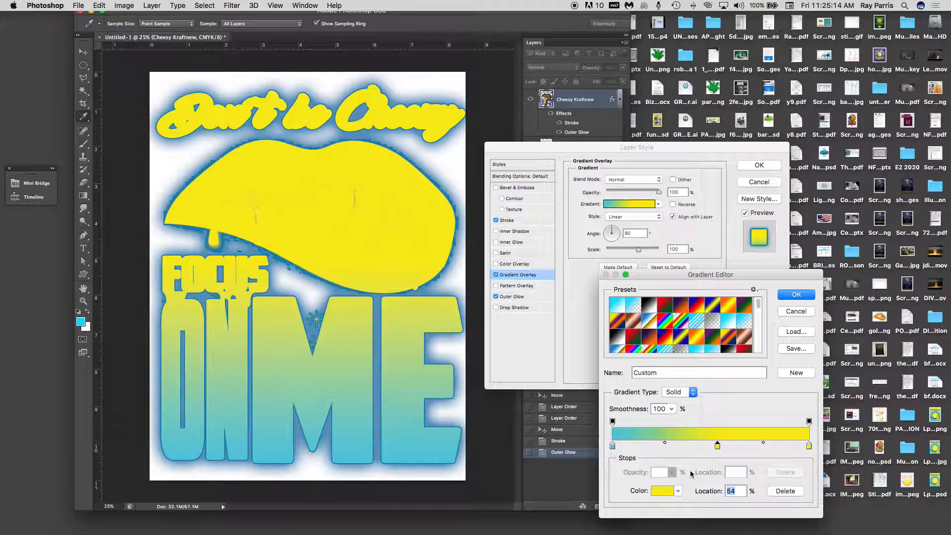
Colour the gradient's 54% stop lime green #b3f72f and apply the Gradient Overlay to the layer.
left_click(663, 492)
mouse_move(487, 189)
left_mouse_down()
mouse_move(484, 177)
mouse_move(479, 189)
left_mouse_up()
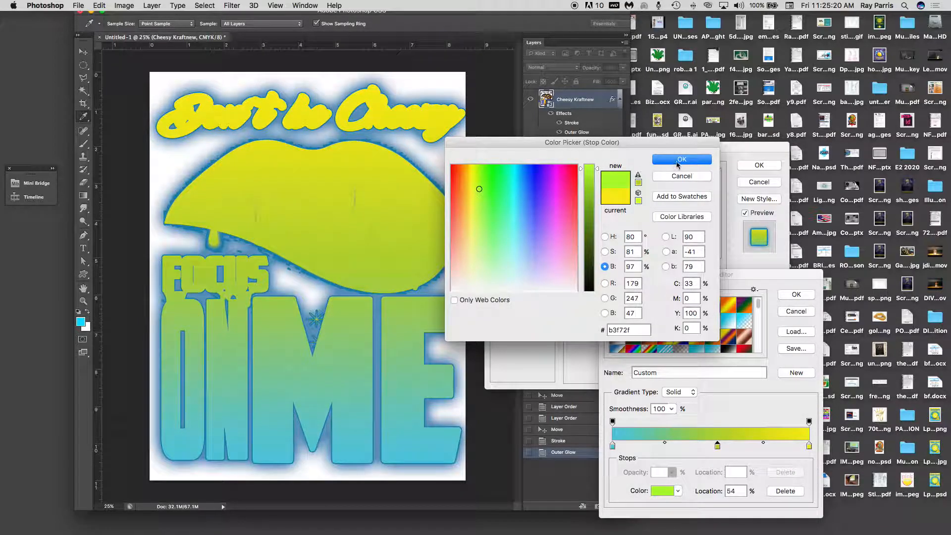
left_click(682, 159)
left_click(795, 294)
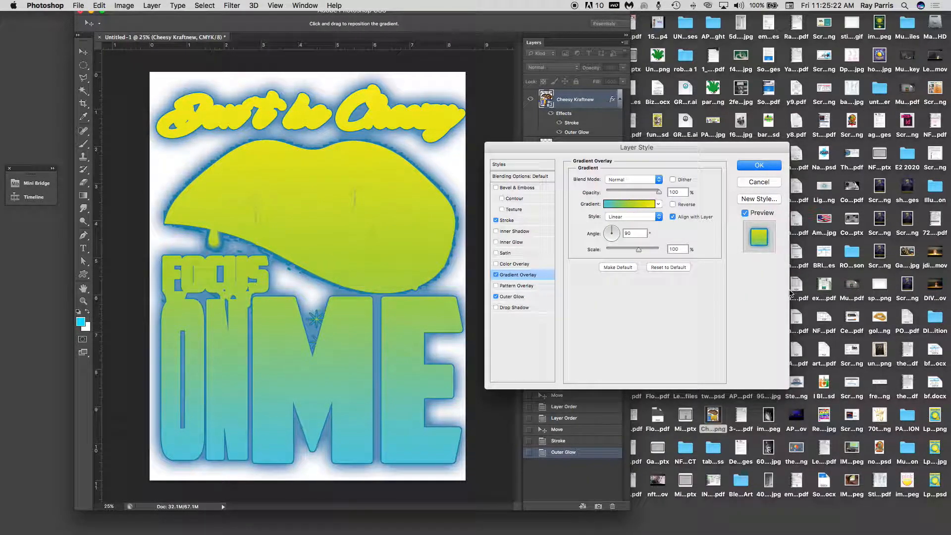
key("Return")
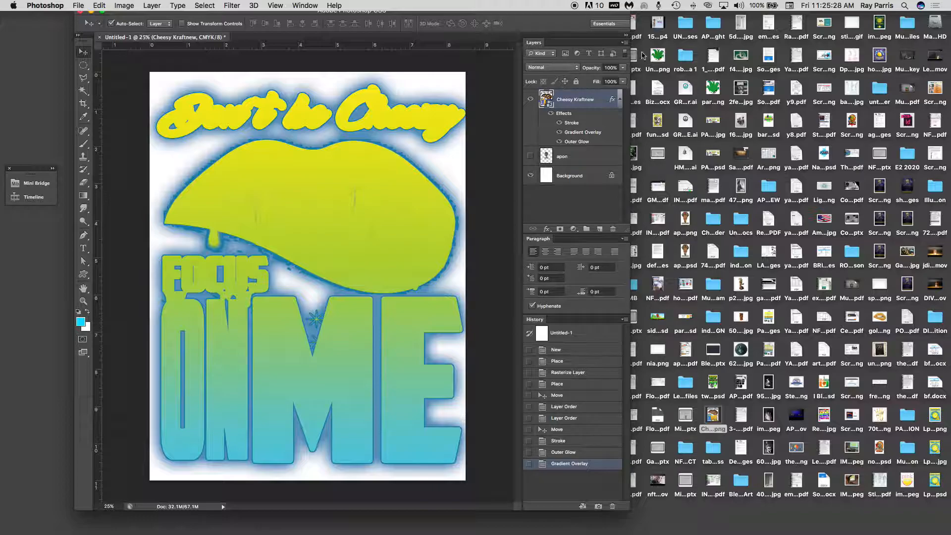
Try a Bevel & Emboss on the Cheesy Kraftnew layer with increased depth, size and soften values, and switch it off.
double_click(604, 100)
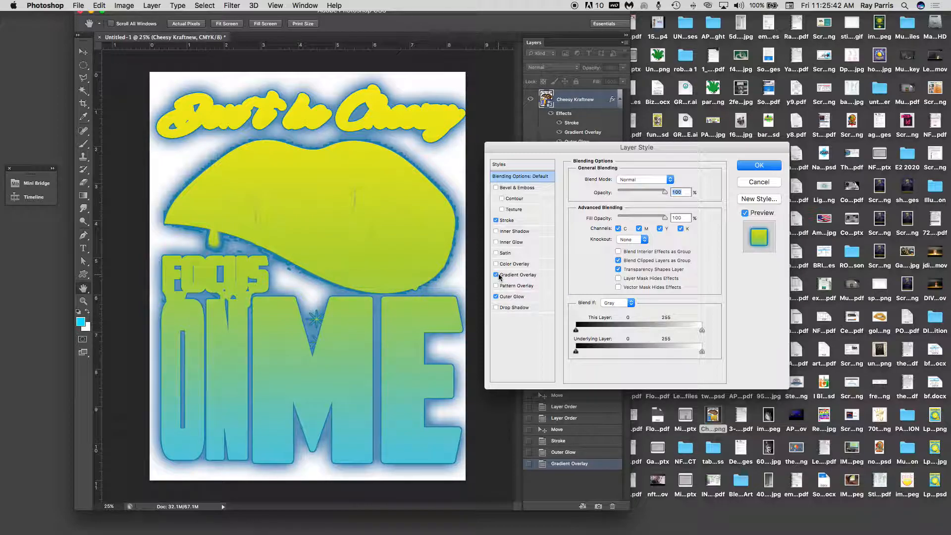
left_click(496, 187)
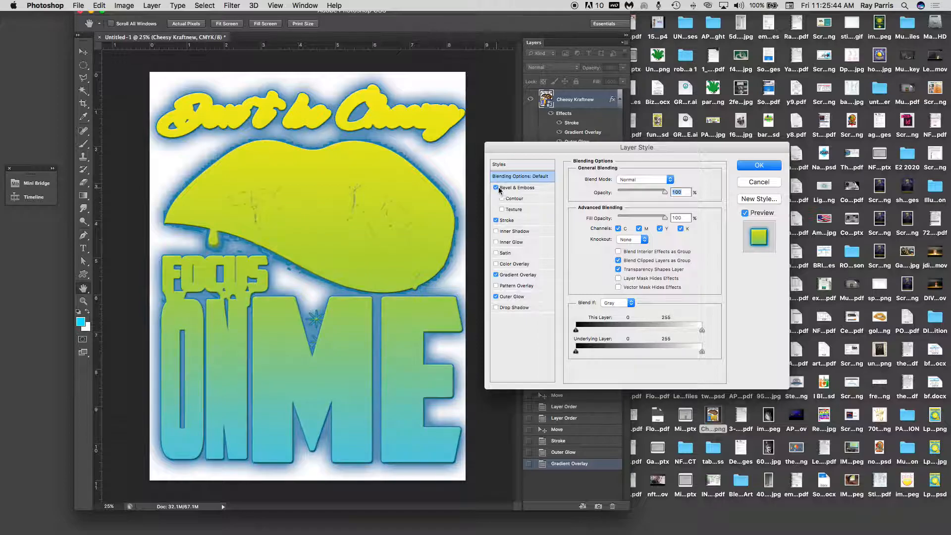
left_click(515, 187)
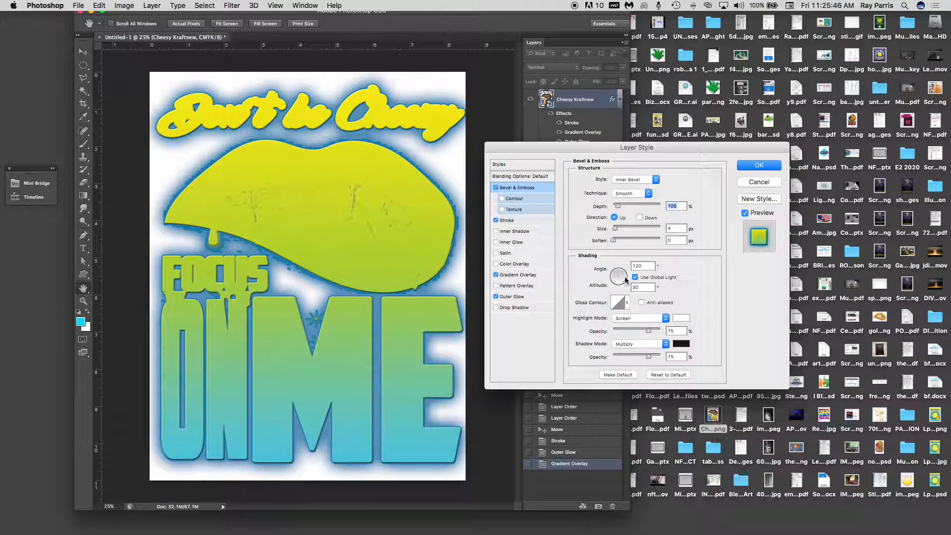
left_click_drag(624, 230, 620, 208)
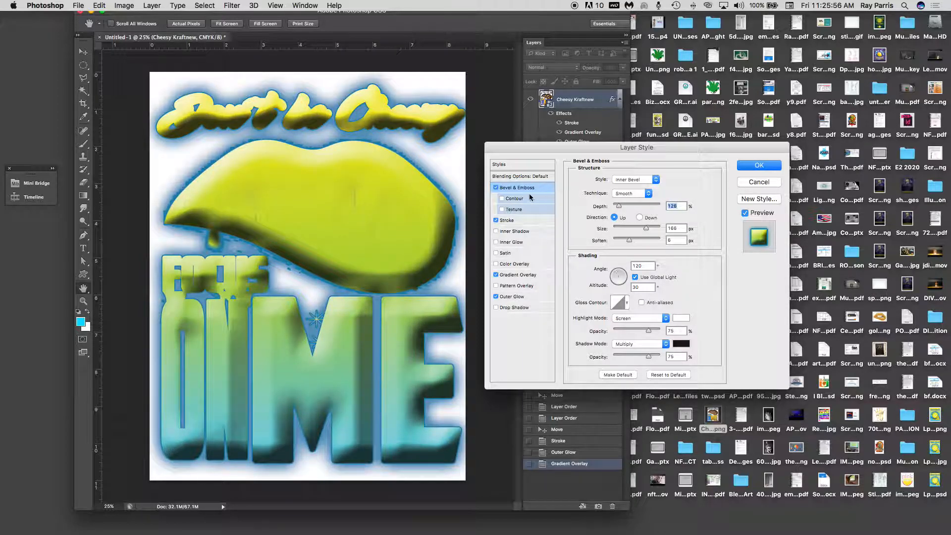
left_click(496, 188)
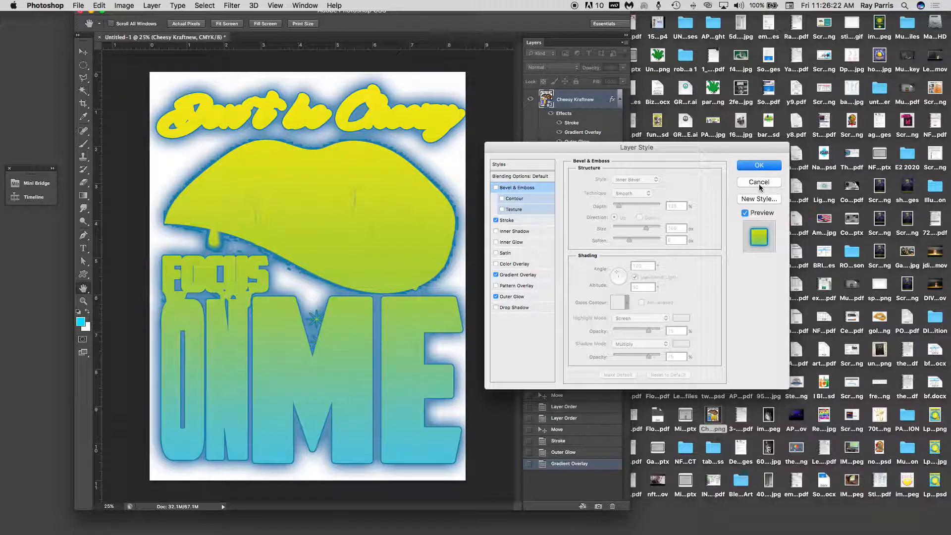
Turn off the Gradient Overlay on the Cheesy Kraftnew layer, and rasterize the layer.
left_click(495, 275)
left_click(496, 296)
left_click(496, 296)
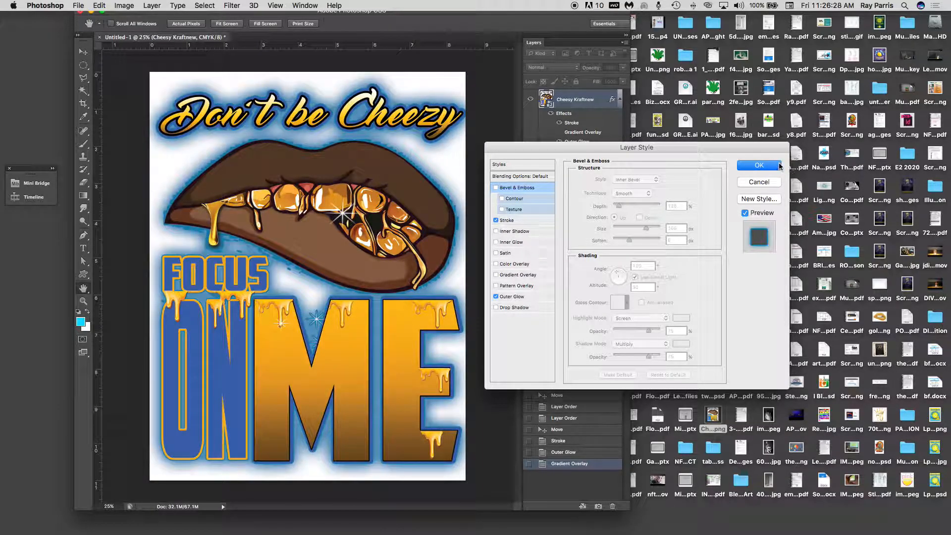
key("Return")
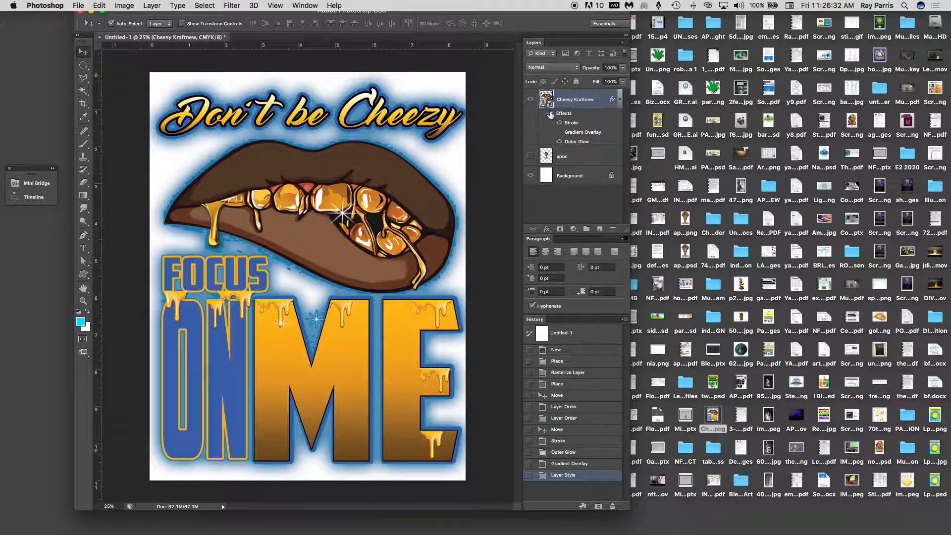
right_click(596, 94)
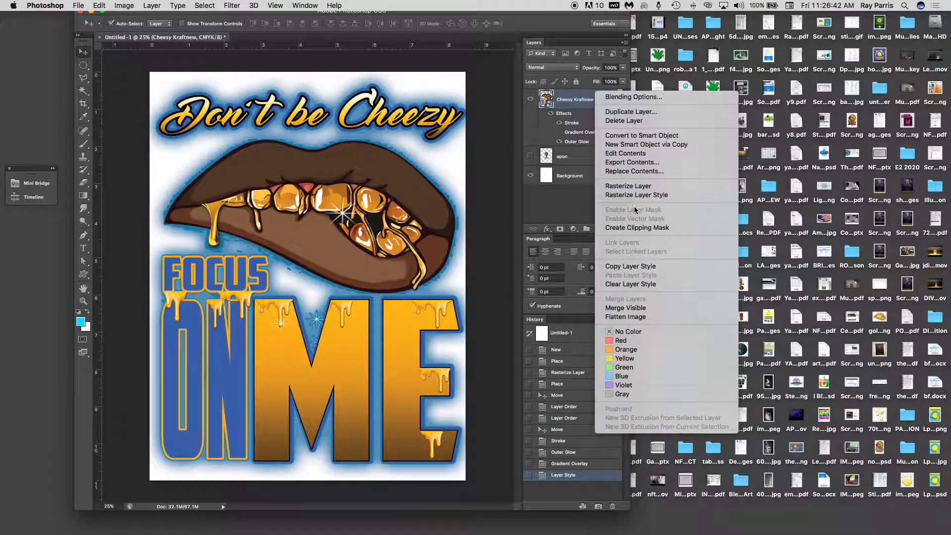
left_click(629, 187)
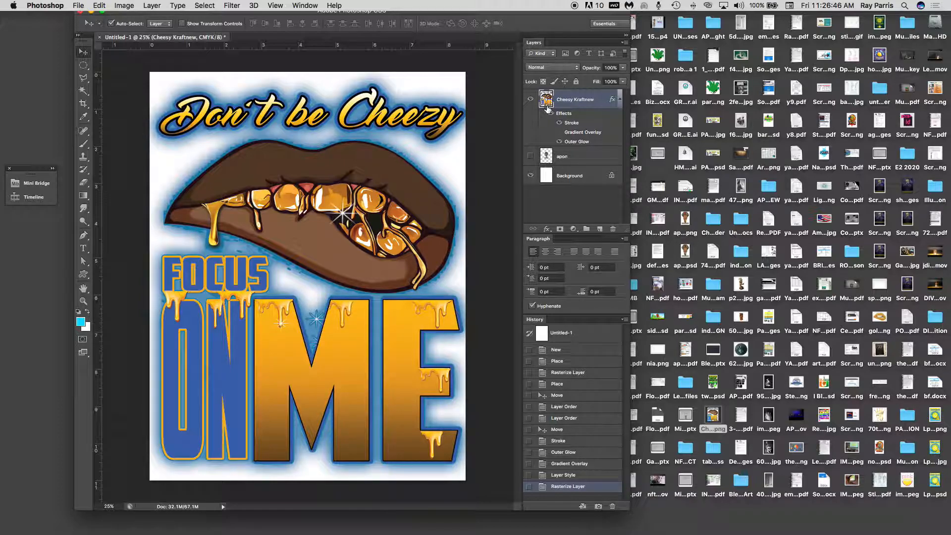
Try Hue/Saturation hue shifts of -52, -133 and +141 on the Cheesy Kraftnew layer, and discard the adjustment.
left_click(126, 6)
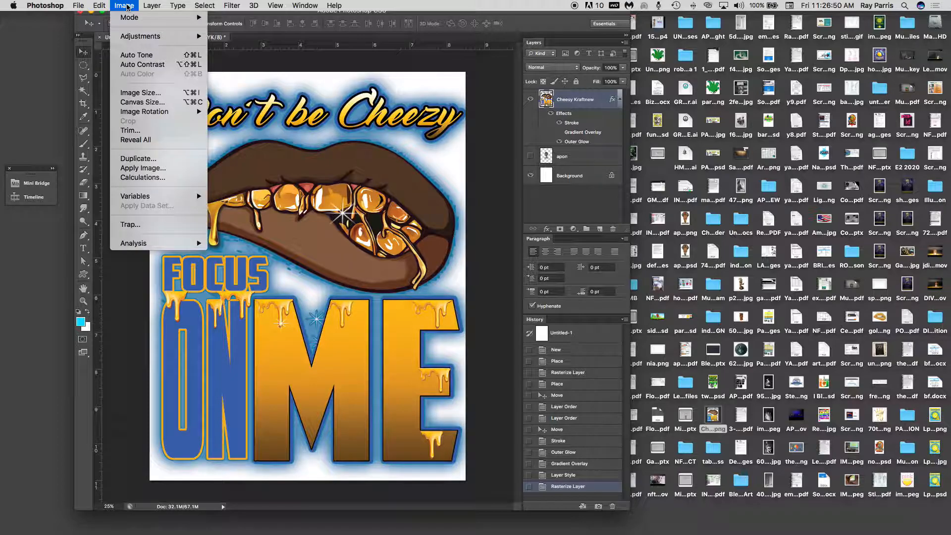
mouse_move(198, 38)
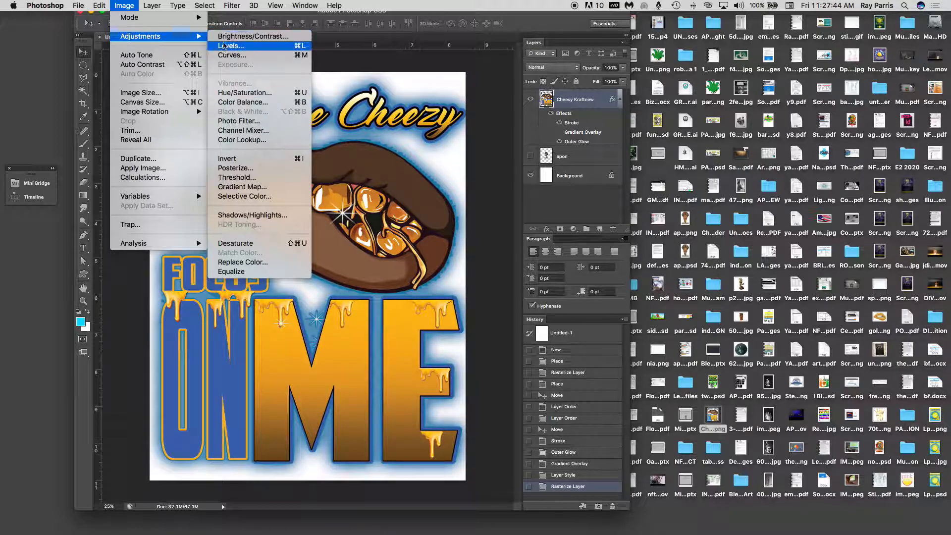
left_click(240, 97)
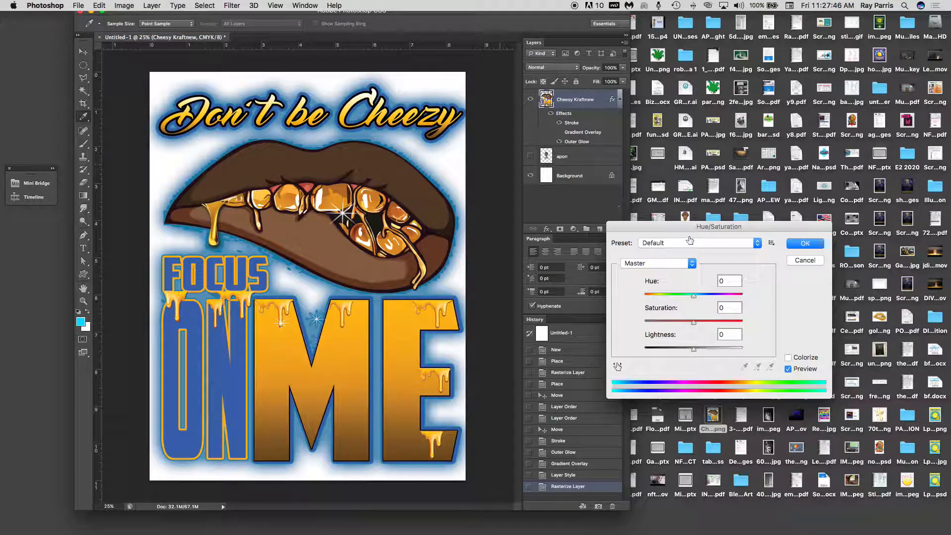
left_click_drag(660, 225, 750, 119)
left_click_drag(781, 182, 758, 185)
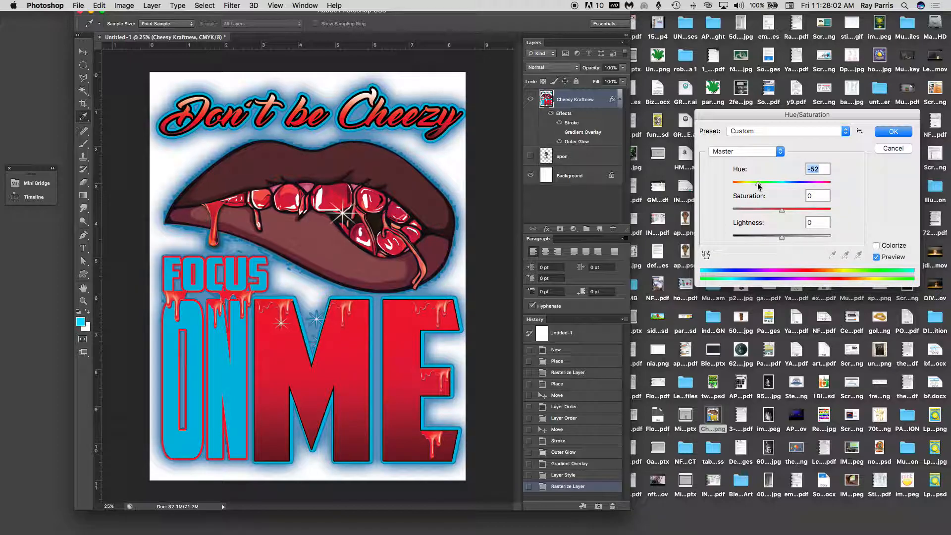
mouse_move(758, 185)
left_mouse_down()
mouse_move(808, 190)
mouse_move(742, 195)
left_mouse_up()
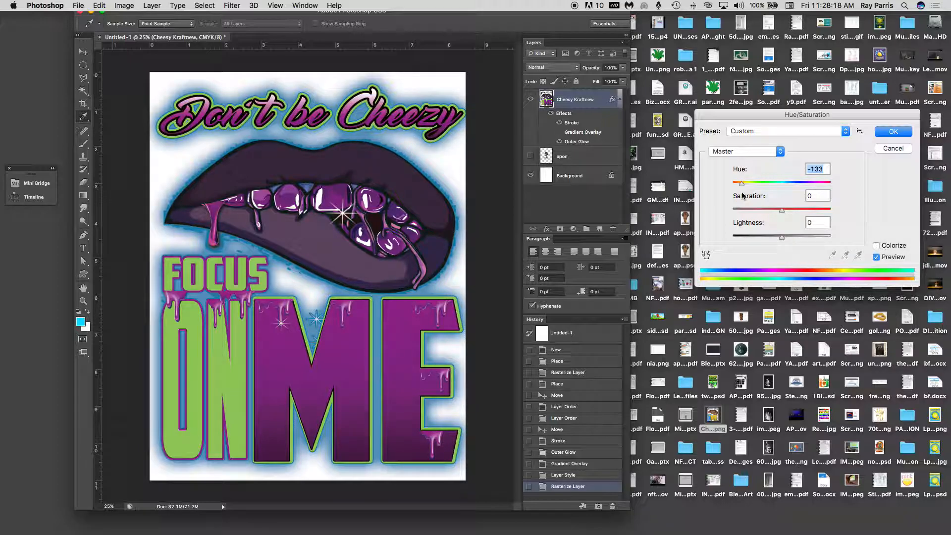
left_click_drag(742, 196, 826, 197)
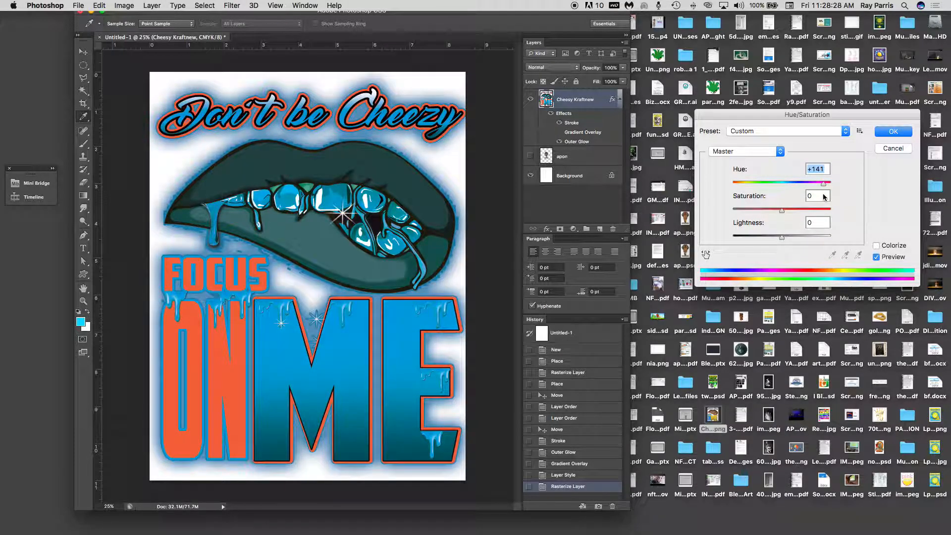
left_click(887, 149)
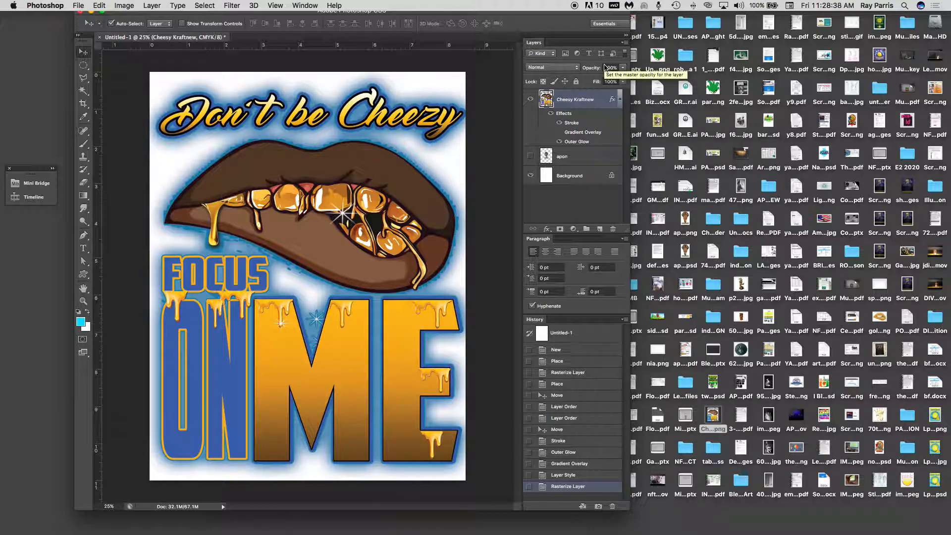
Try Magic Wand selections of the upper lip, the lower lip, and the upper lip again on the Cheesy Kraftnew layer.
left_click(84, 93)
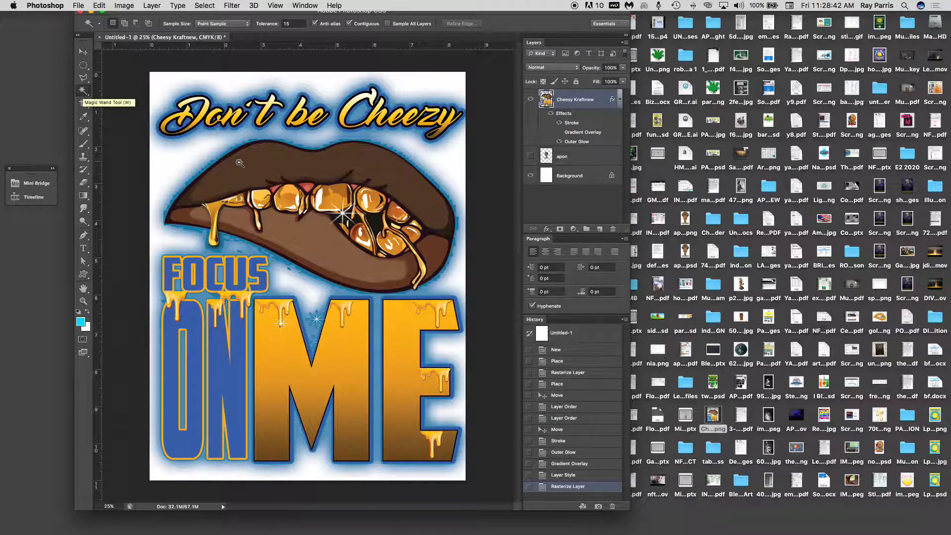
left_click(255, 164)
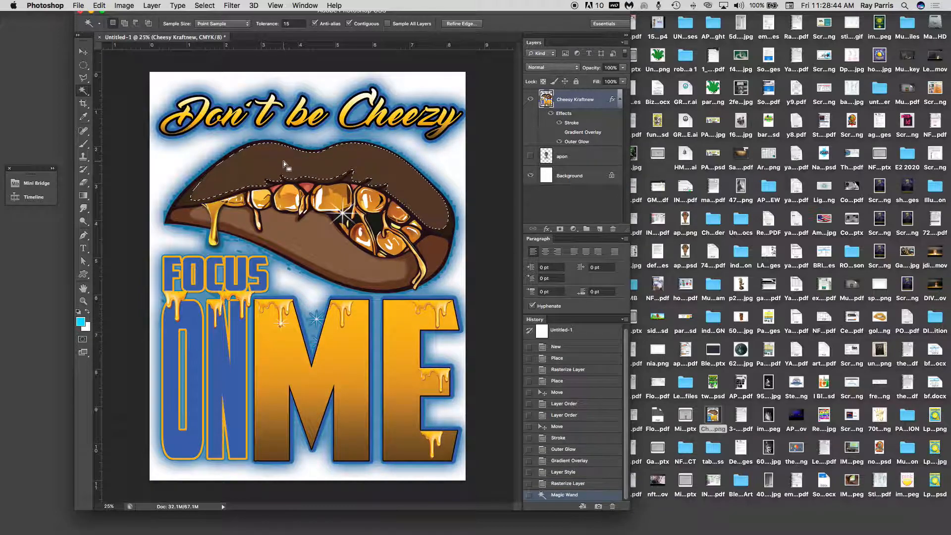
left_click(353, 259)
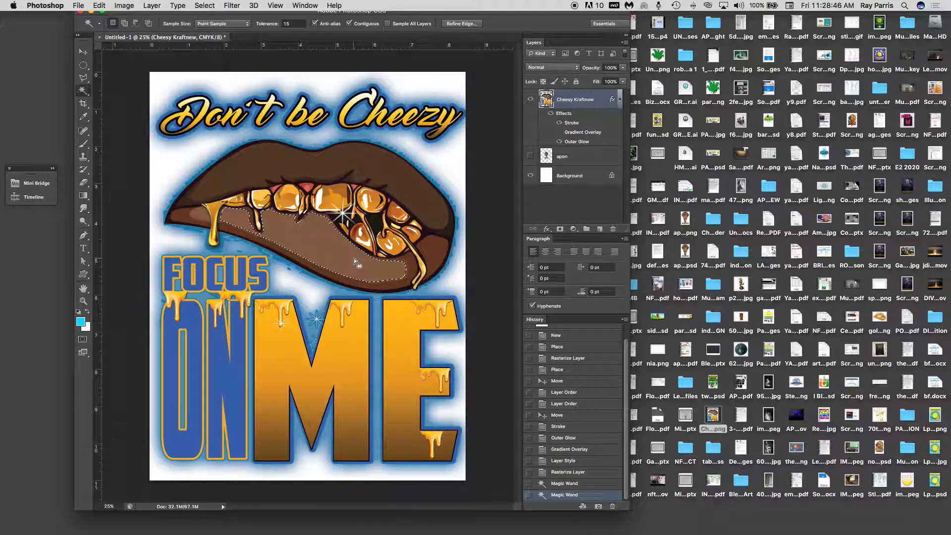
left_click(374, 164)
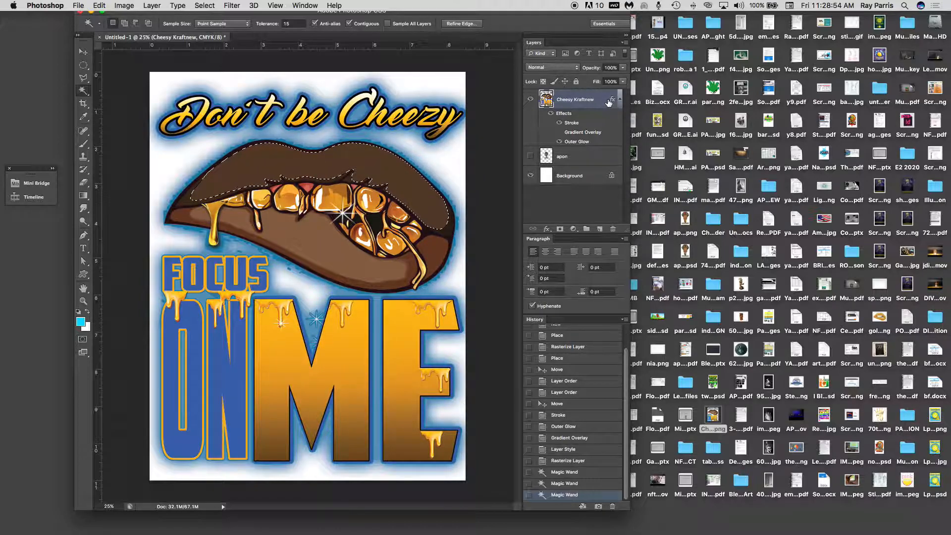
Try filling the selected upper lip with the foreground color at 100% opacity, undo the fill, and deselect.
left_click(99, 5)
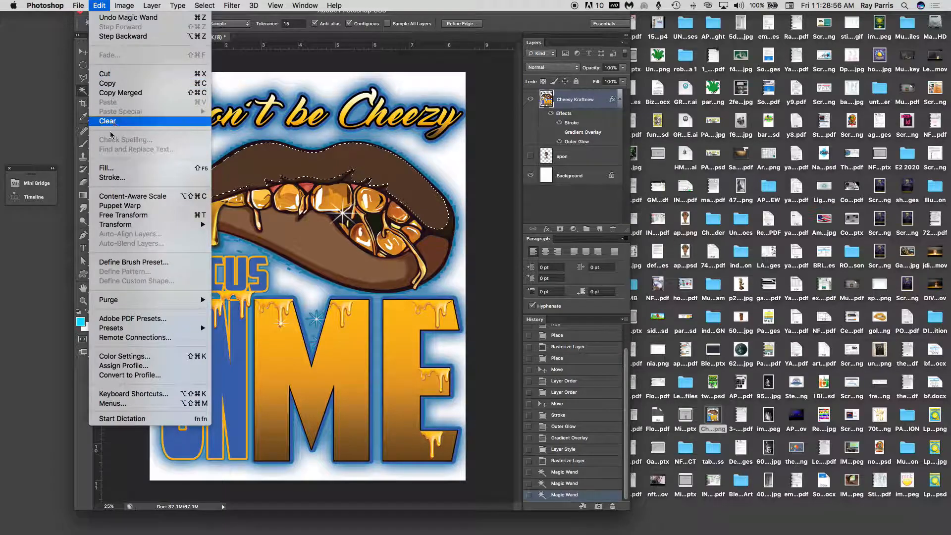
left_click(111, 169)
left_click(354, 167)
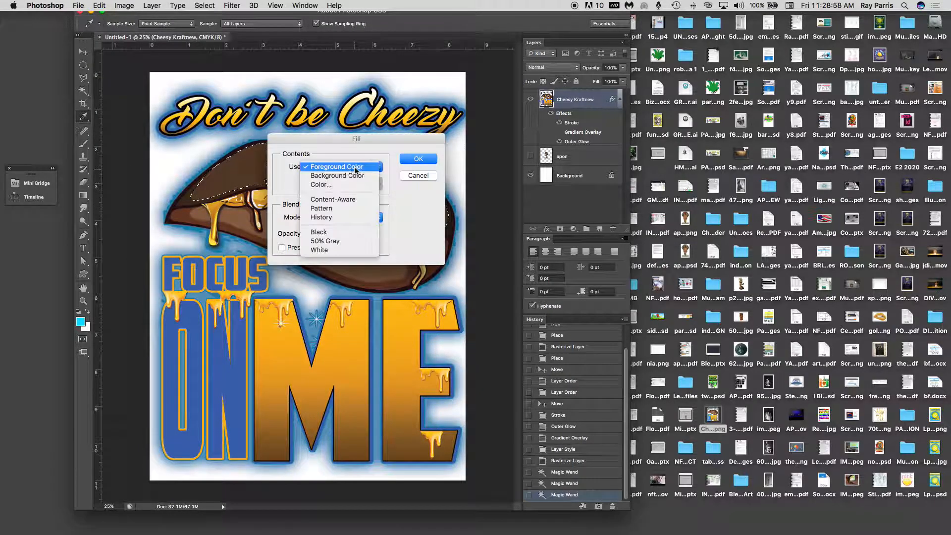
left_click(357, 167)
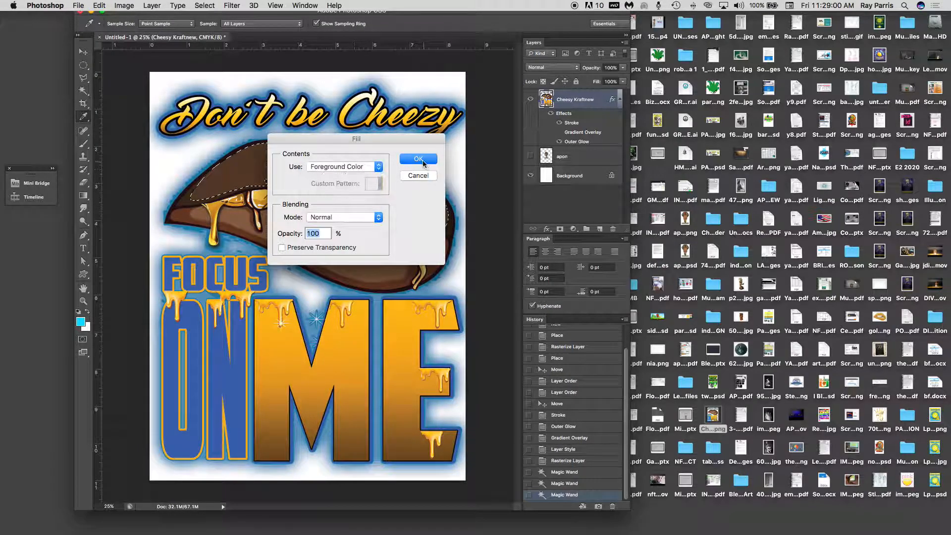
left_click(421, 159)
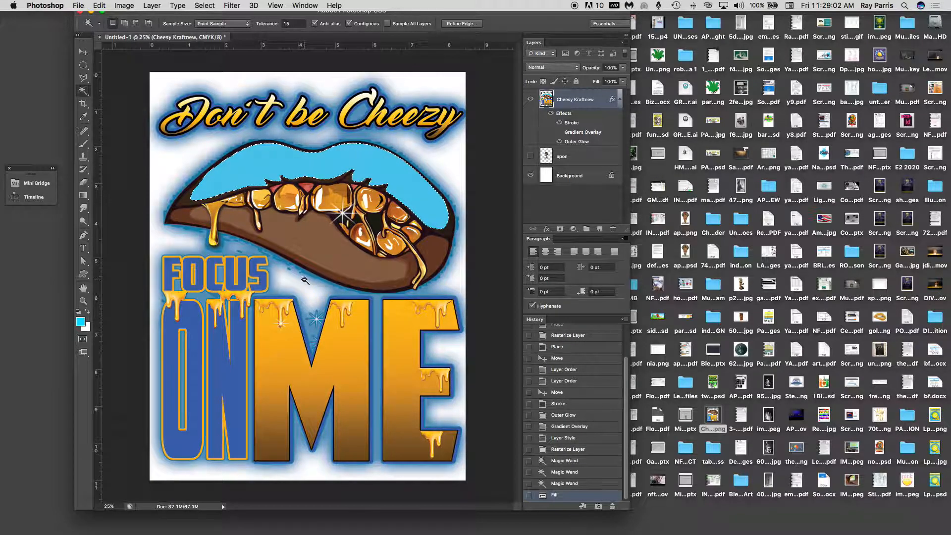
key("super+z")
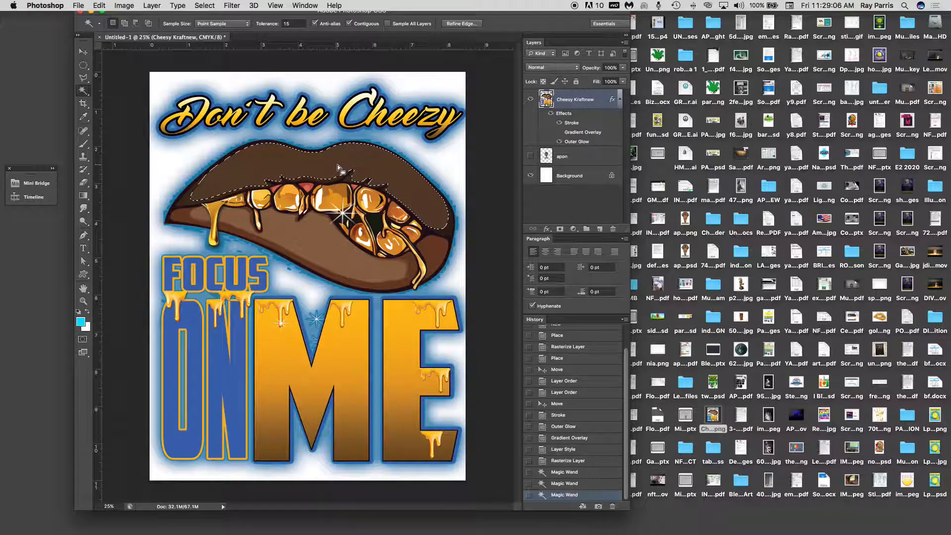
key("super+d")
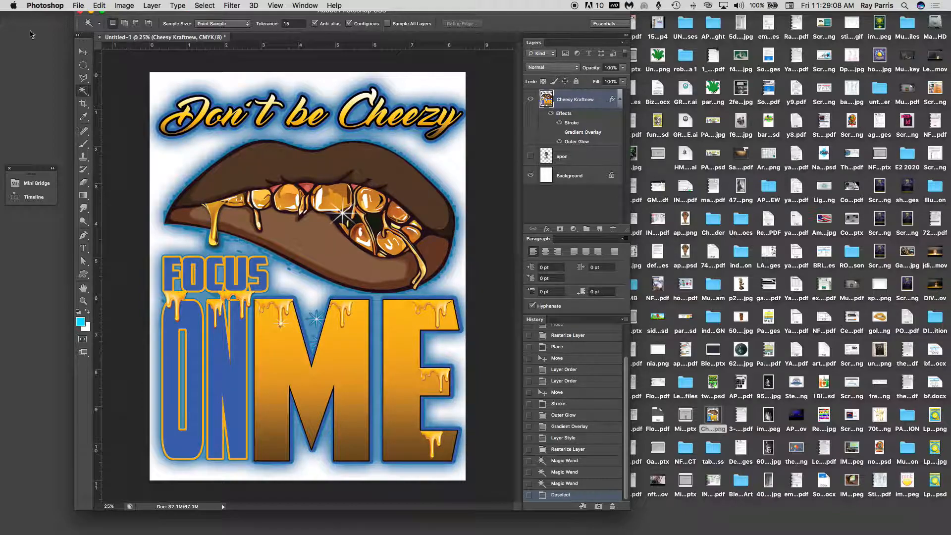
Try the Quick Selection tool across the upper lip and the gold teeth, and deselect everything.
left_click(87, 96)
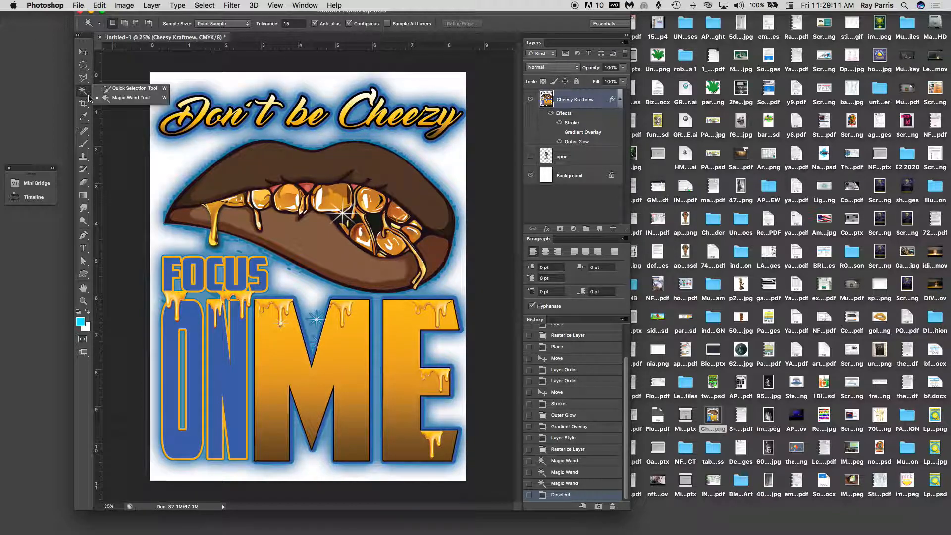
left_click(123, 89)
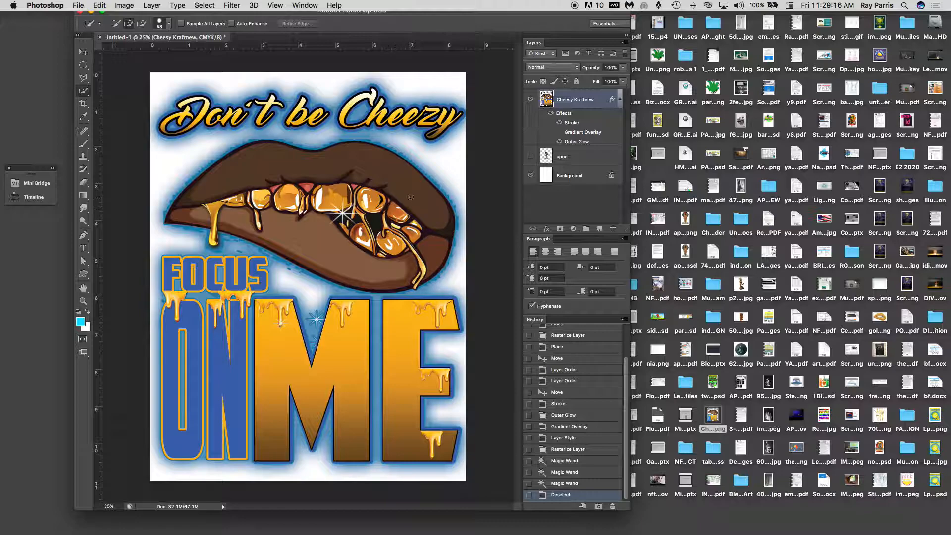
mouse_move(423, 197)
left_mouse_down()
mouse_move(391, 173)
mouse_move(347, 166)
mouse_move(218, 182)
mouse_move(270, 209)
mouse_move(294, 206)
left_mouse_up()
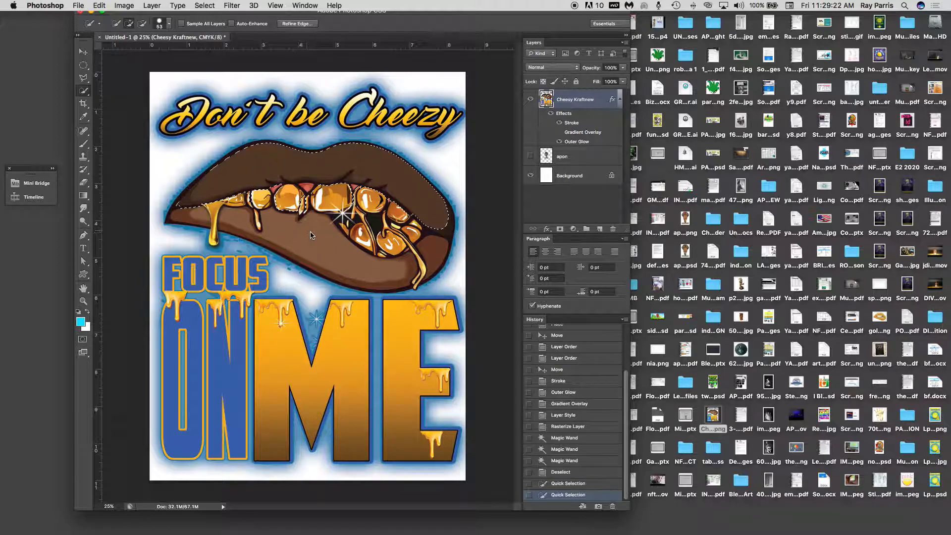
left_click(322, 208)
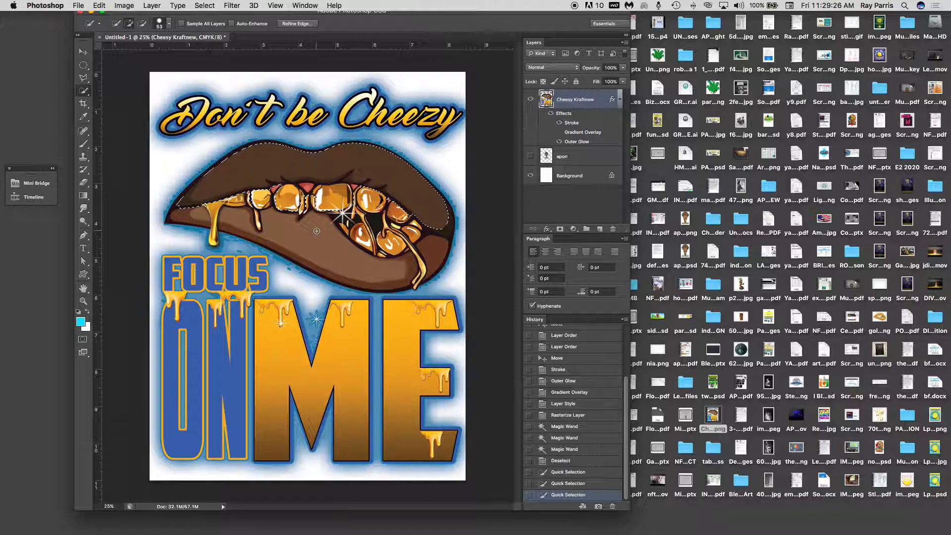
left_click(83, 51)
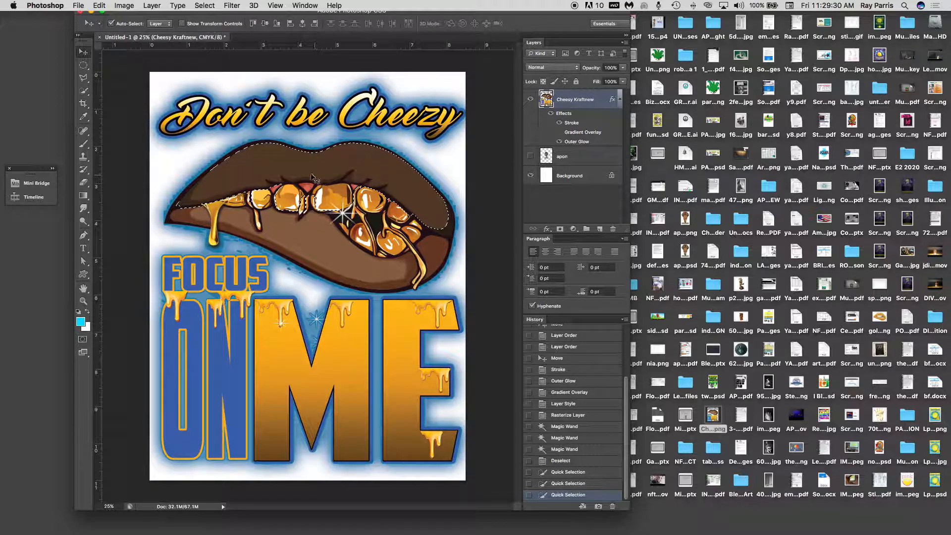
left_click(208, 6)
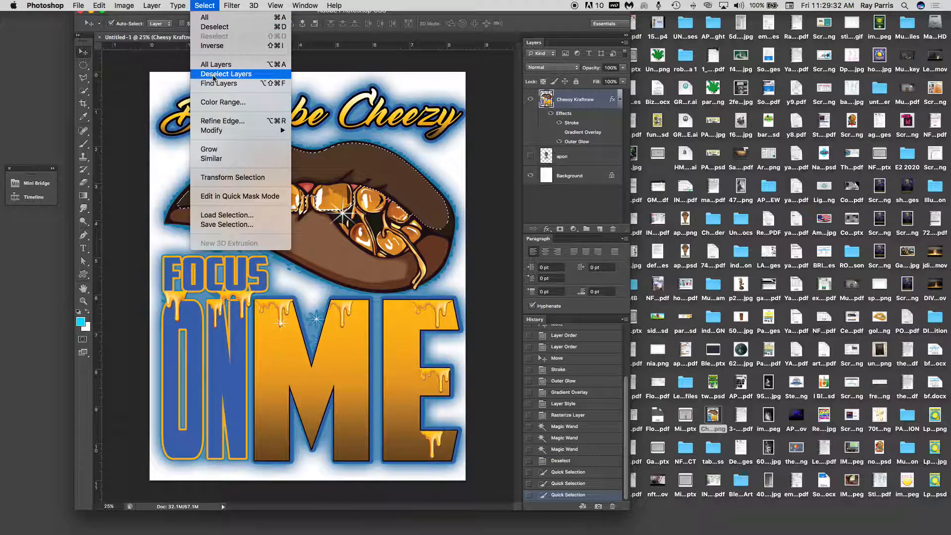
left_click(222, 27)
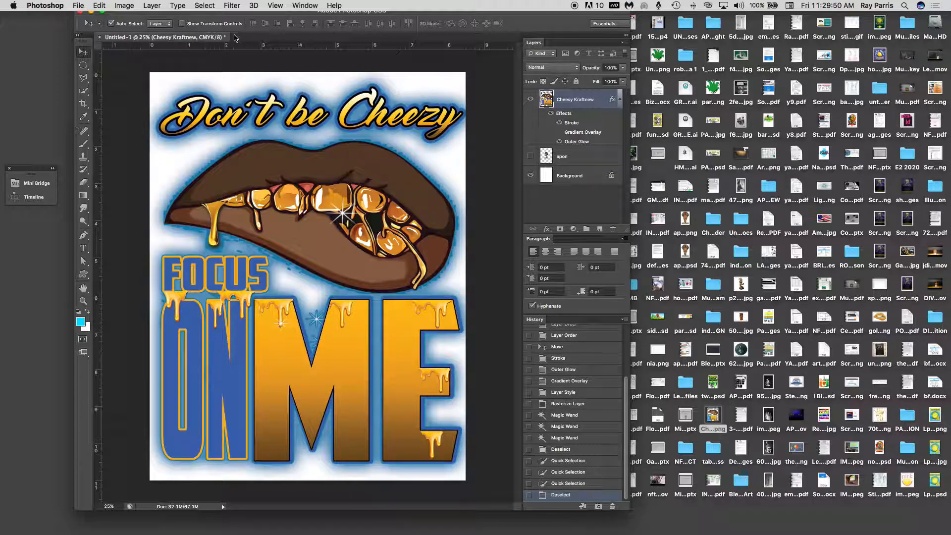
Select the long gold drip at the left corner of the mouth, trying the Magic Wand and completing the selection with the Quick Selection tool.
left_click(183, 166)
left_click(215, 213)
left_click_drag(84, 91, 116, 97)
left_click(214, 209)
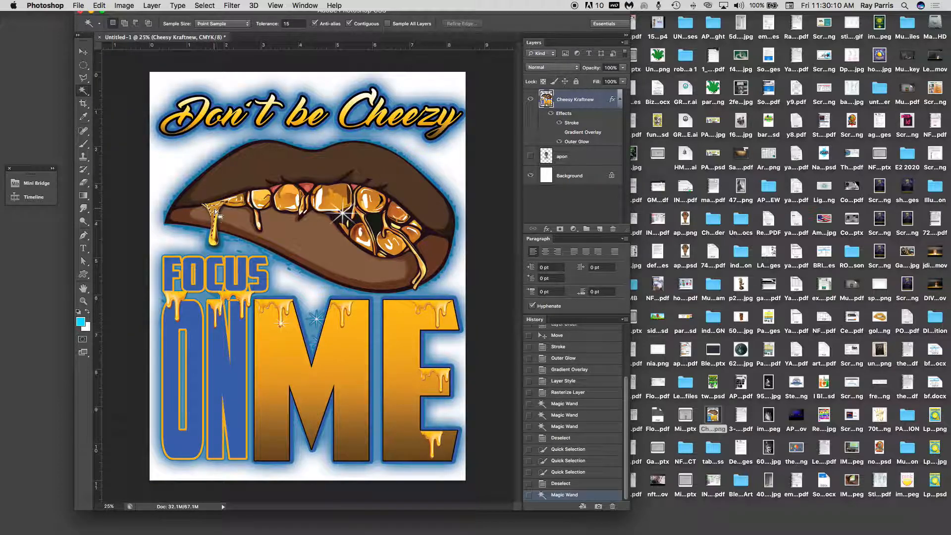
left_click(212, 221)
left_click(213, 237)
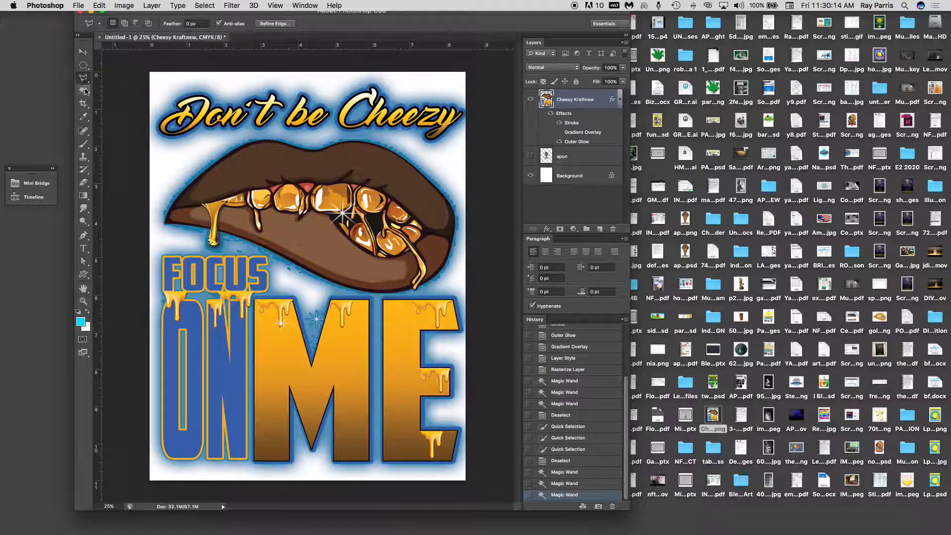
left_click_drag(84, 92, 111, 92)
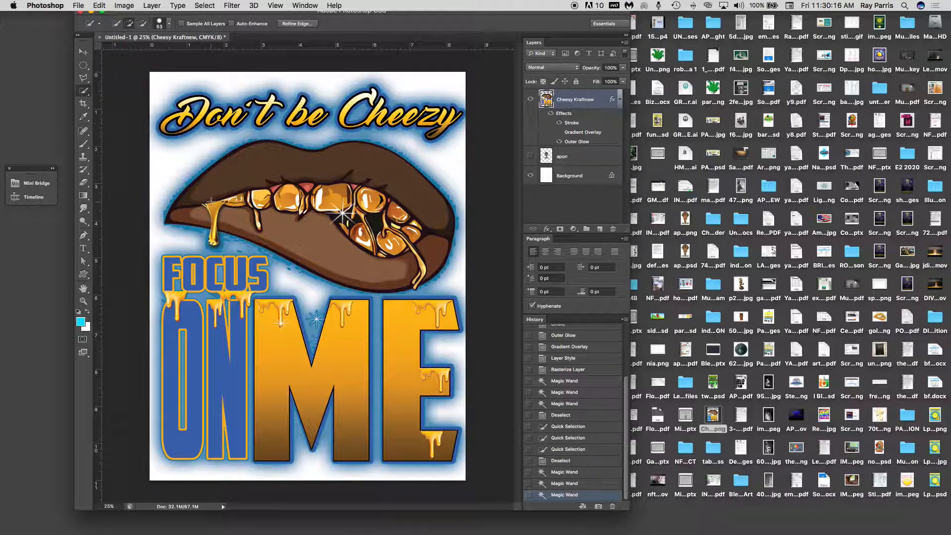
mouse_move(213, 207)
left_mouse_down()
mouse_move(214, 237)
mouse_move(213, 214)
left_mouse_up()
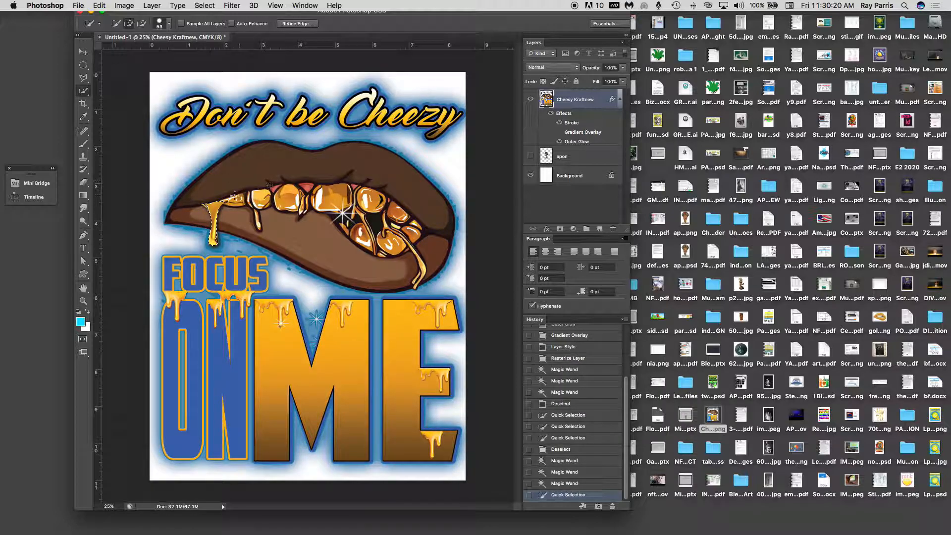
Try a Hue/Saturation hue shift of +131 on the selected gold drip, and discard the adjustment.
left_click(125, 7)
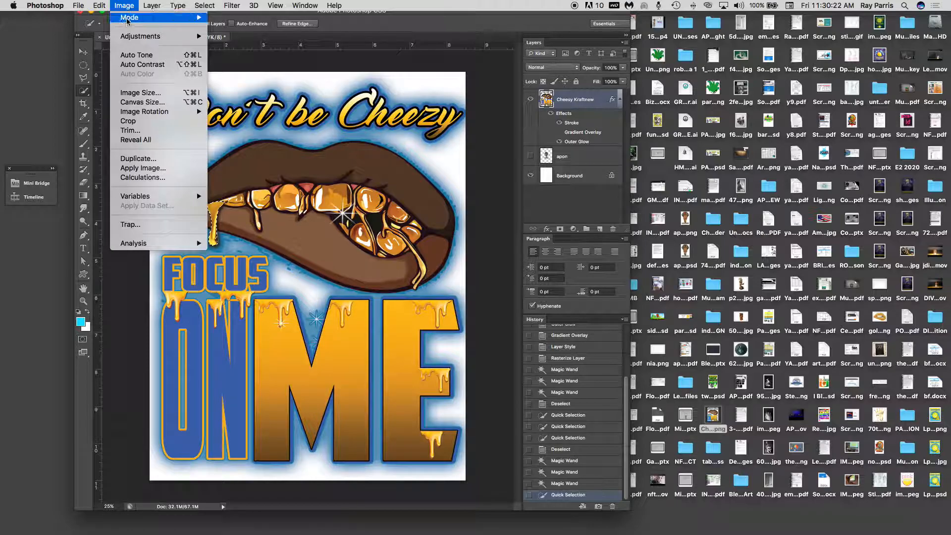
mouse_move(140, 36)
left_click(245, 92)
left_click_drag(775, 182, 822, 187)
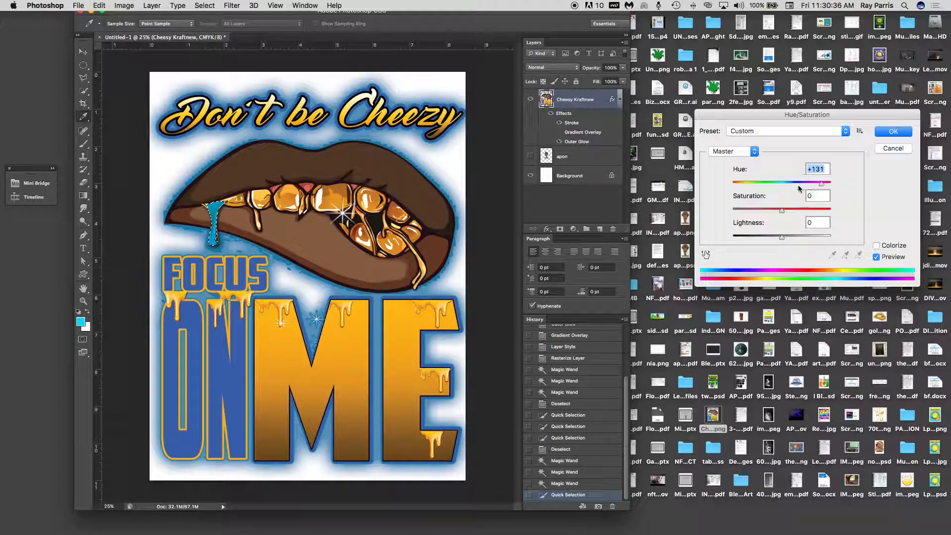
left_click(889, 153)
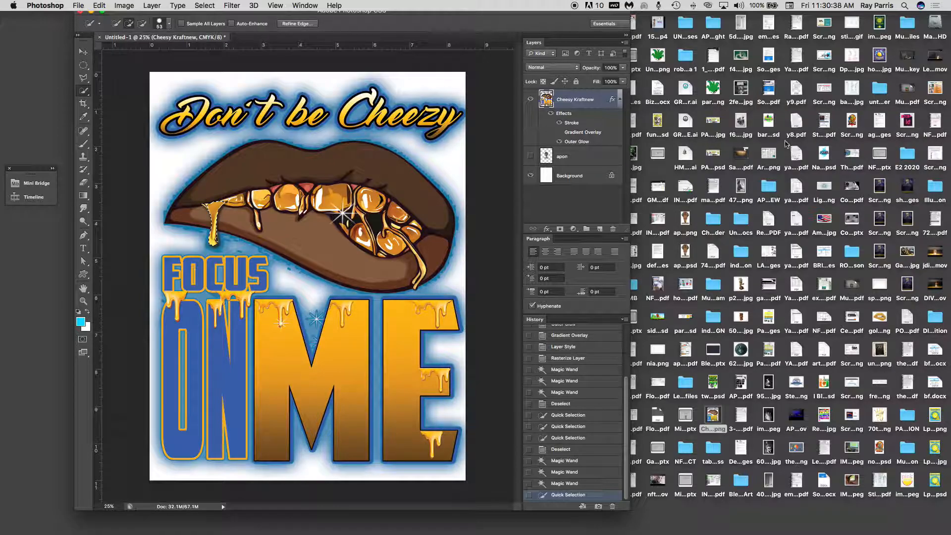
Try filling the selected gold drip with White, and undo the fill.
left_click(99, 5)
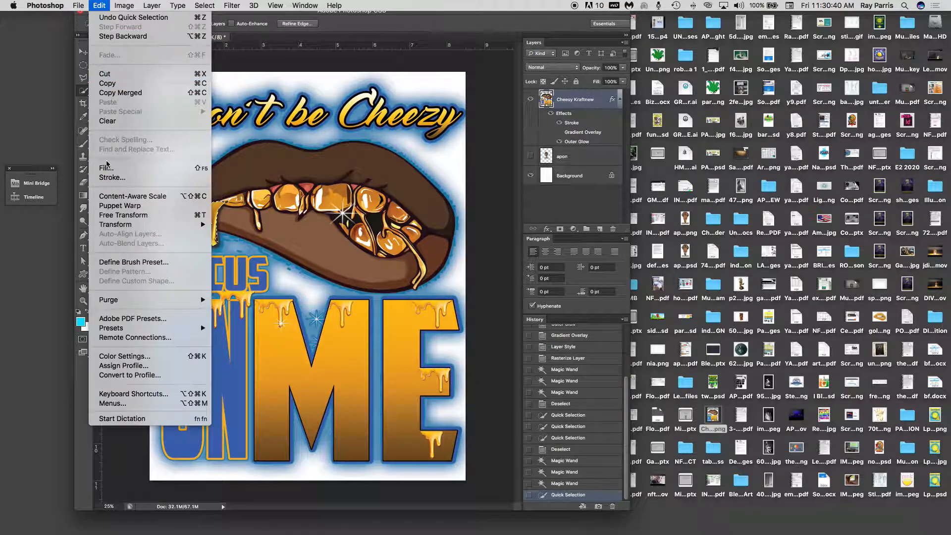
left_click(110, 164)
left_click(377, 167)
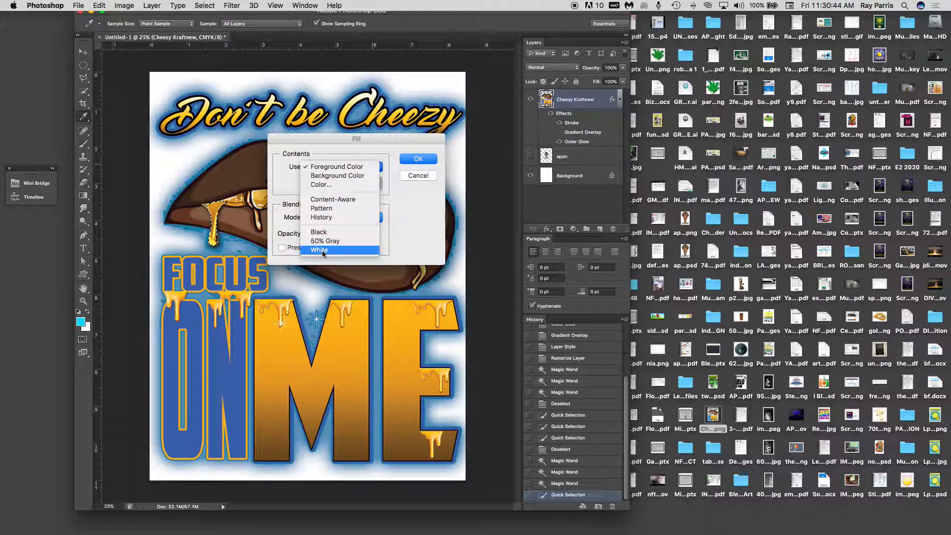
left_click(323, 251)
left_click(418, 159)
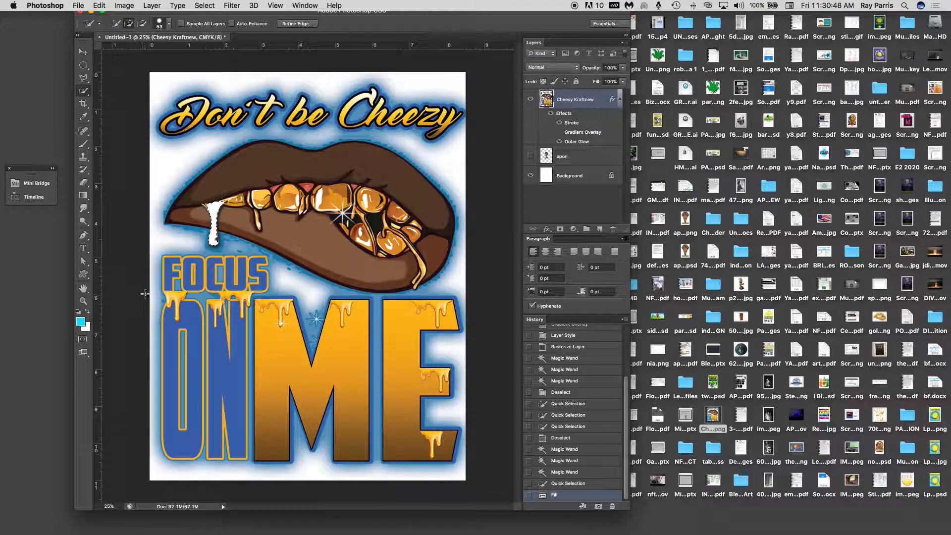
key("super+z")
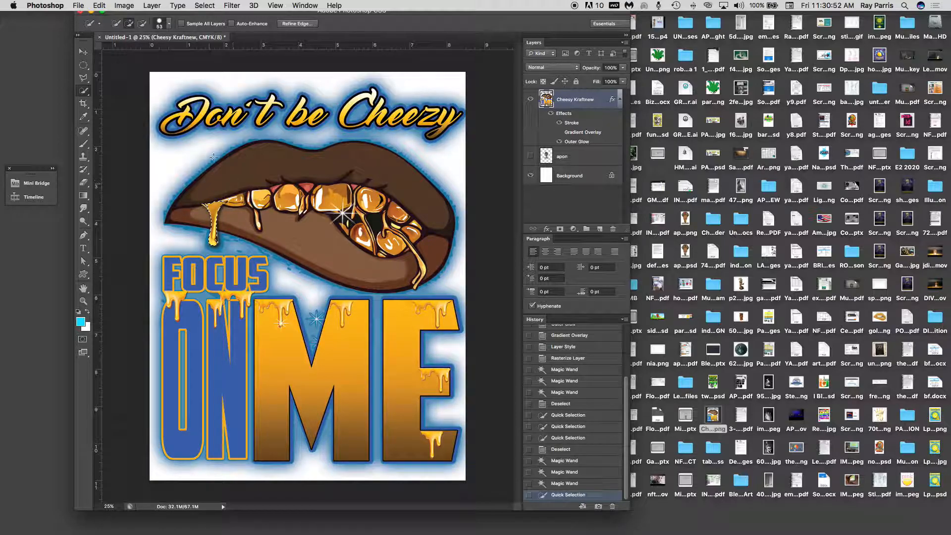
Show the apon layer, place it above the Cheesy Kraftnew layer, and move its light bulb image slightly upward.
left_click(530, 157)
left_click_drag(602, 160, 595, 117)
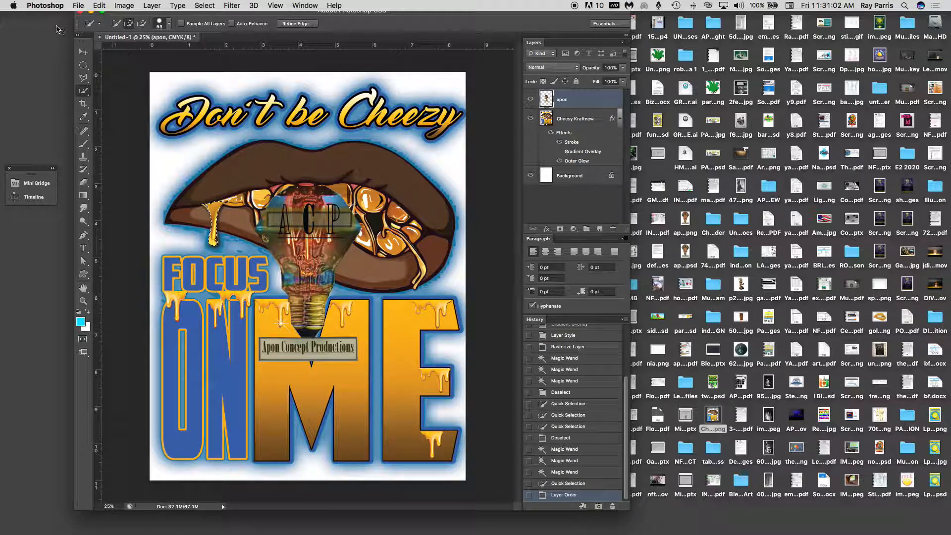
left_click(84, 52)
mouse_move(303, 211)
left_mouse_down()
mouse_move(281, 195)
mouse_move(301, 116)
mouse_move(259, 151)
mouse_move(300, 196)
left_mouse_up()
Try deselecting and restoring the selection, try two more moves of the light bulb image, and step back through both moves.
key("super+d")
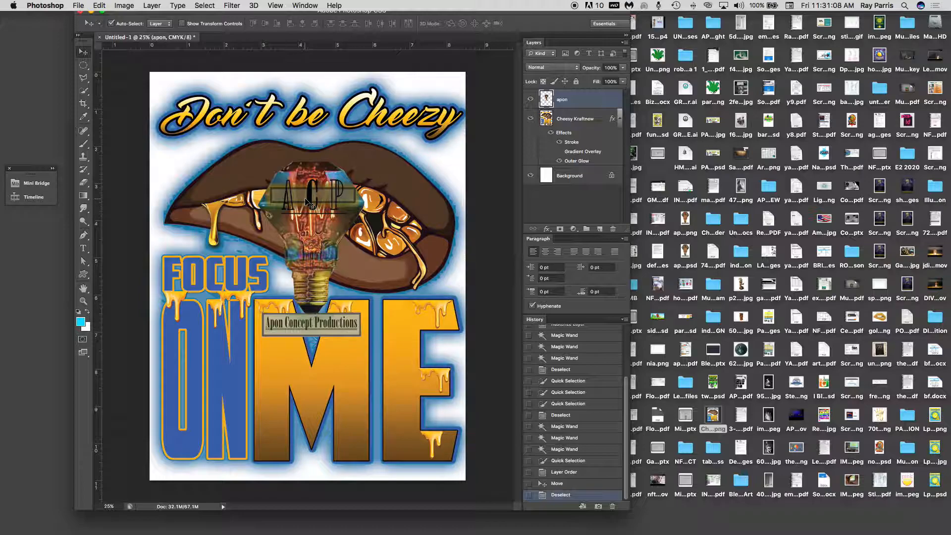
key("super+z")
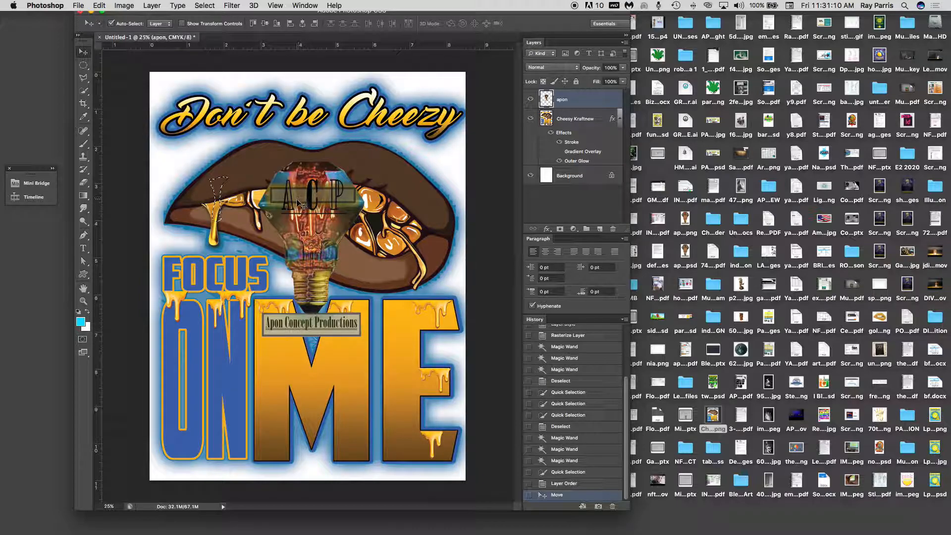
left_click_drag(311, 203, 331, 179)
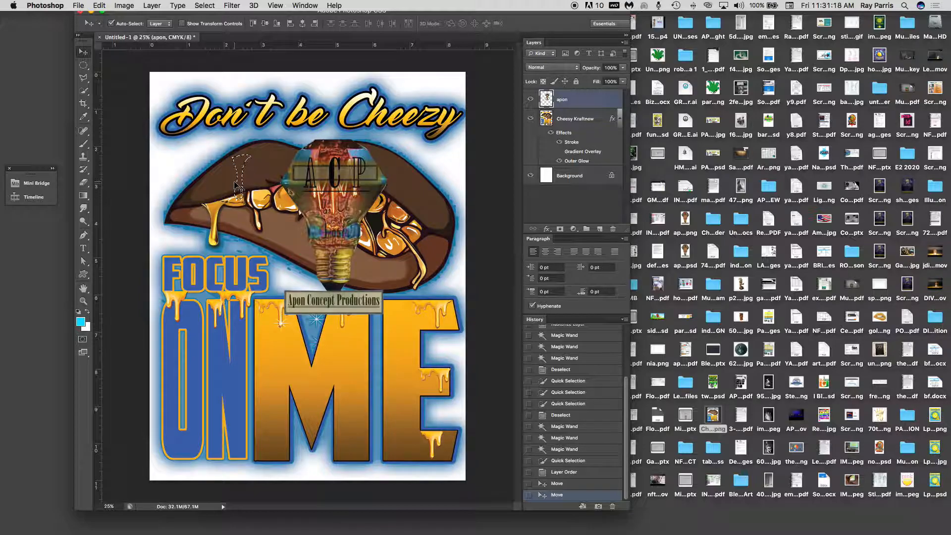
left_click_drag(340, 183, 352, 207)
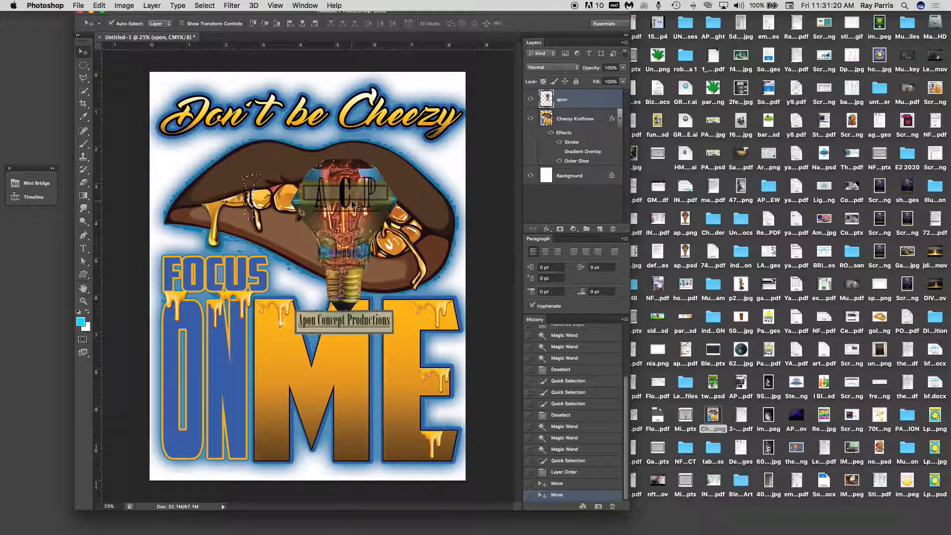
key("alt+super+z")
key("alt+super+z")
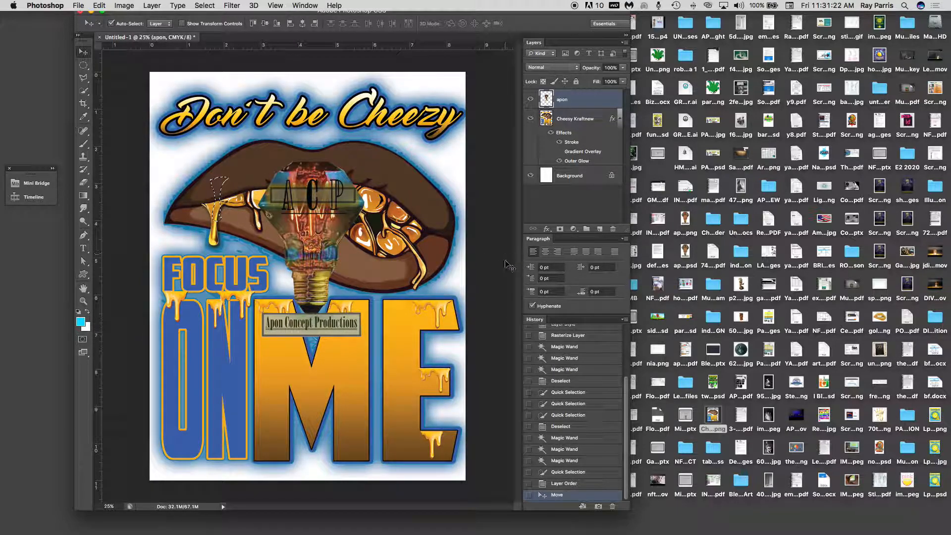
Float the History panel, revert to the Gradient Overlay, first Move and Quick Selection states, and return to the latest Move state.
left_click_drag(543, 325, 491, 97)
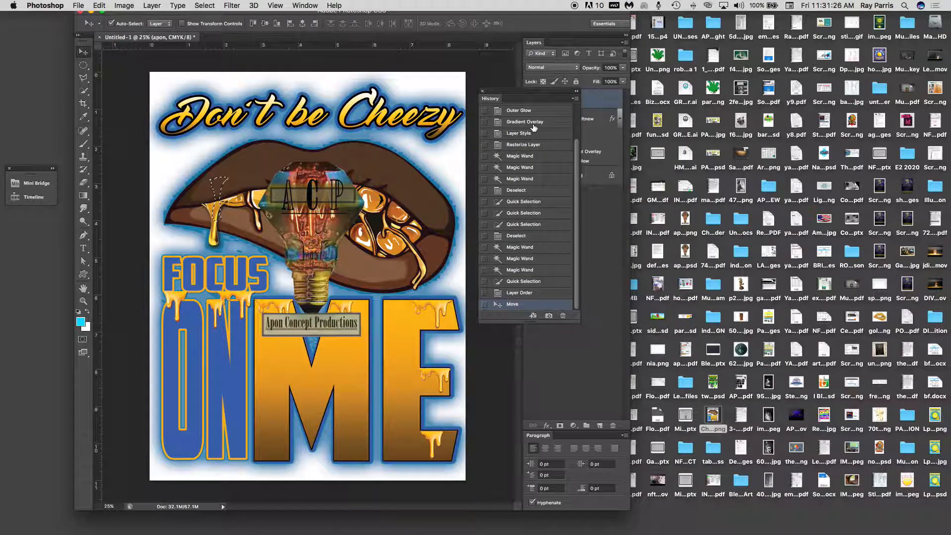
left_click(530, 123)
scroll(529, 123, "up", 4)
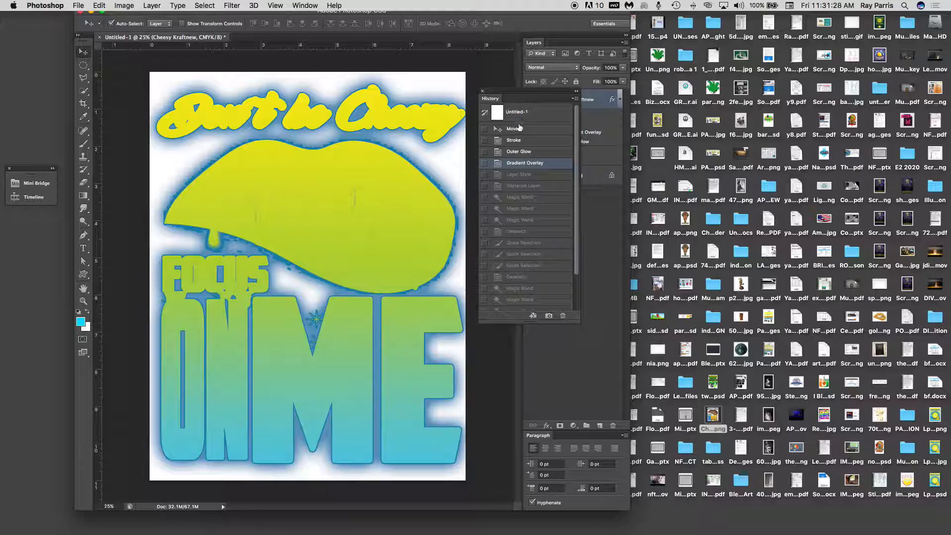
left_click(523, 130)
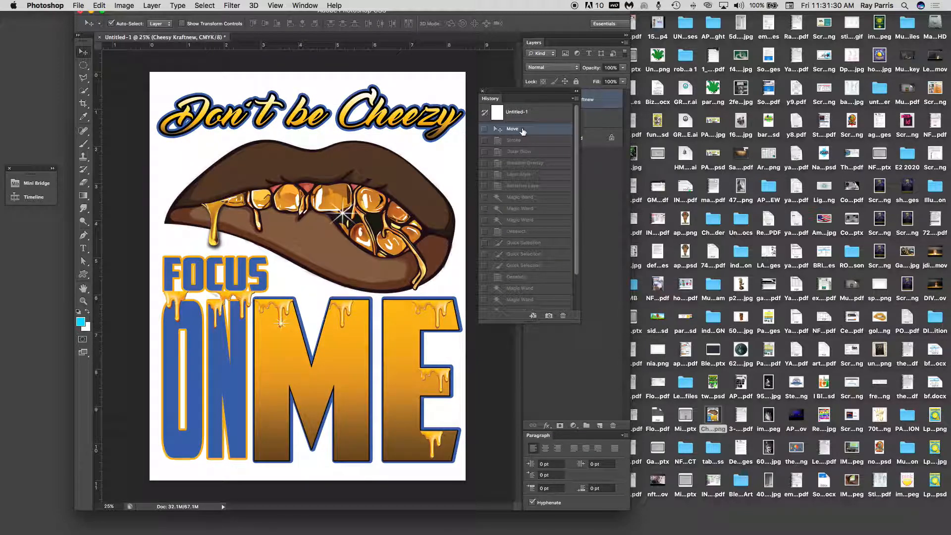
scroll(517, 247, "down", 3)
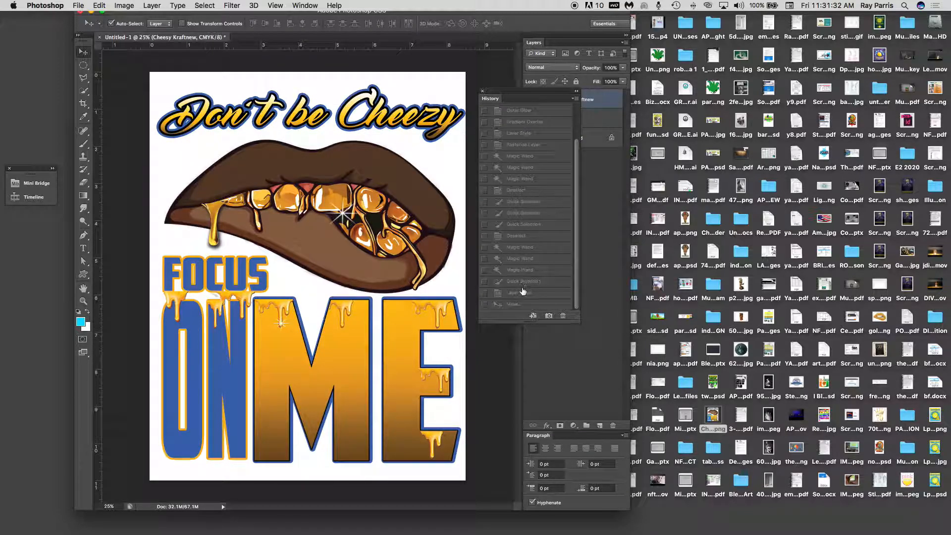
left_click(521, 282)
left_click(517, 304)
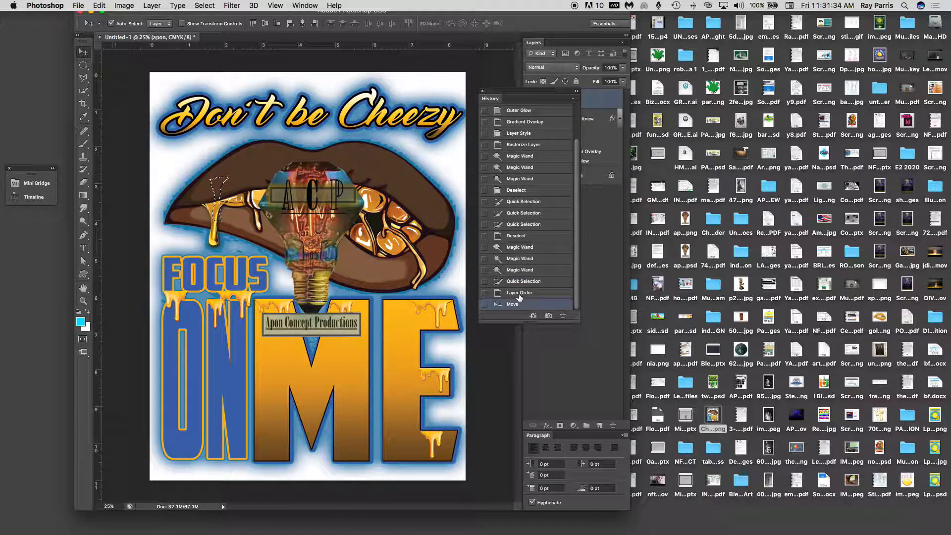
Examine the file formats offered for saving the document under a new name, and cancel without saving.
left_click(78, 6)
left_click(110, 120)
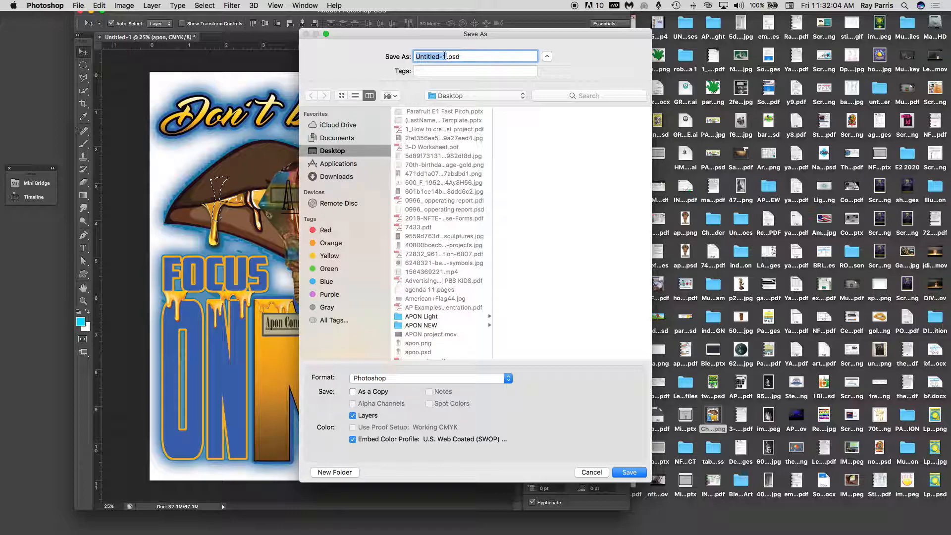
left_click(490, 379)
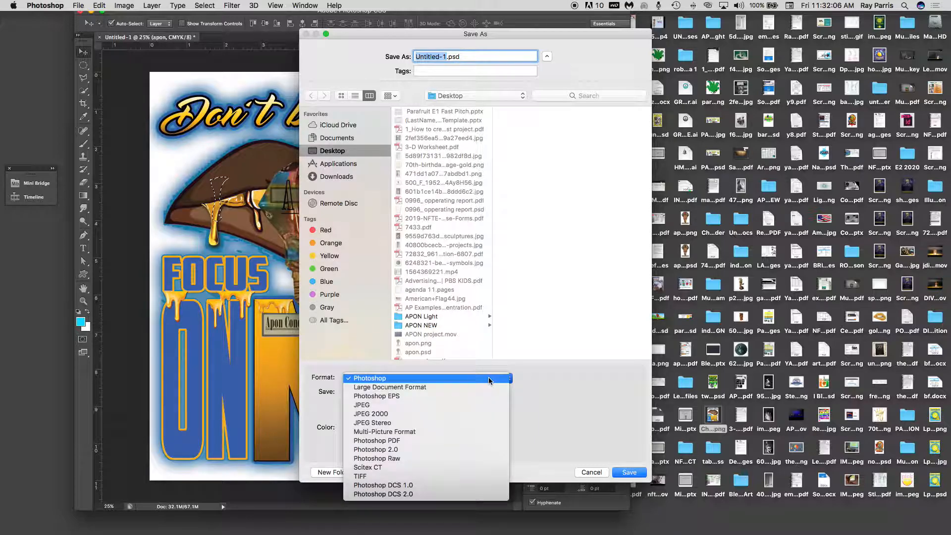
left_click(577, 79)
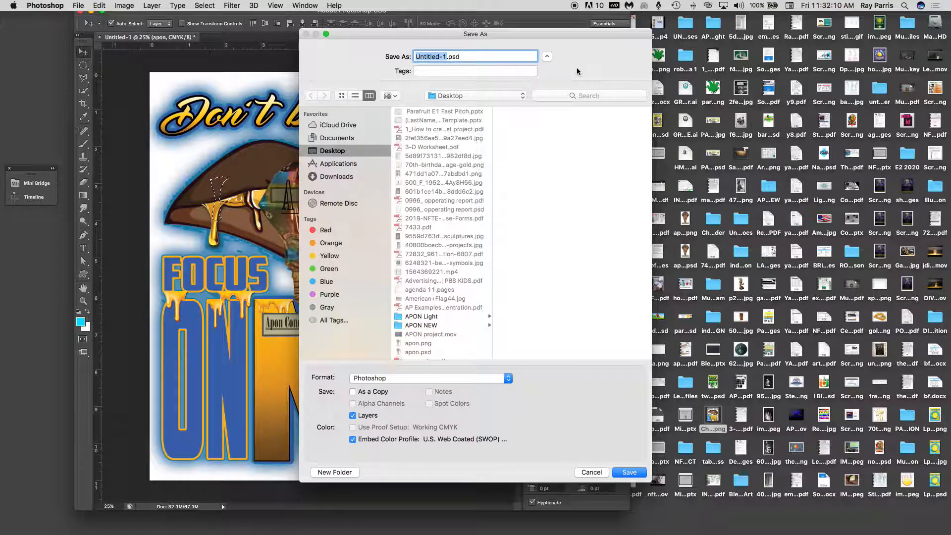
left_click(593, 473)
Move the floating History panel clear of the Layers panel, and toggle the visibility of the Cheesy Kraftnew and apon layers off and on.
left_click_drag(509, 94, 681, 159)
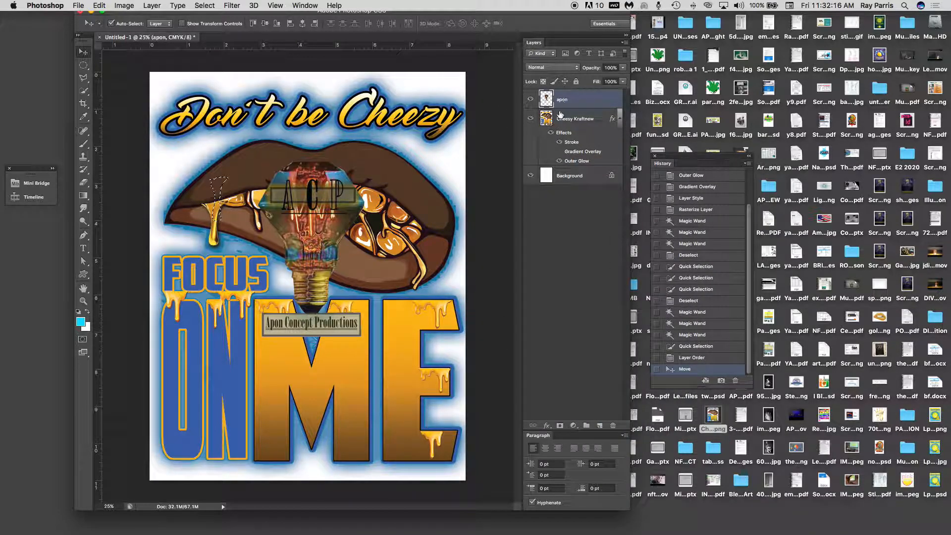
left_click(531, 119)
left_click(531, 100)
left_click(531, 119)
left_click(532, 100)
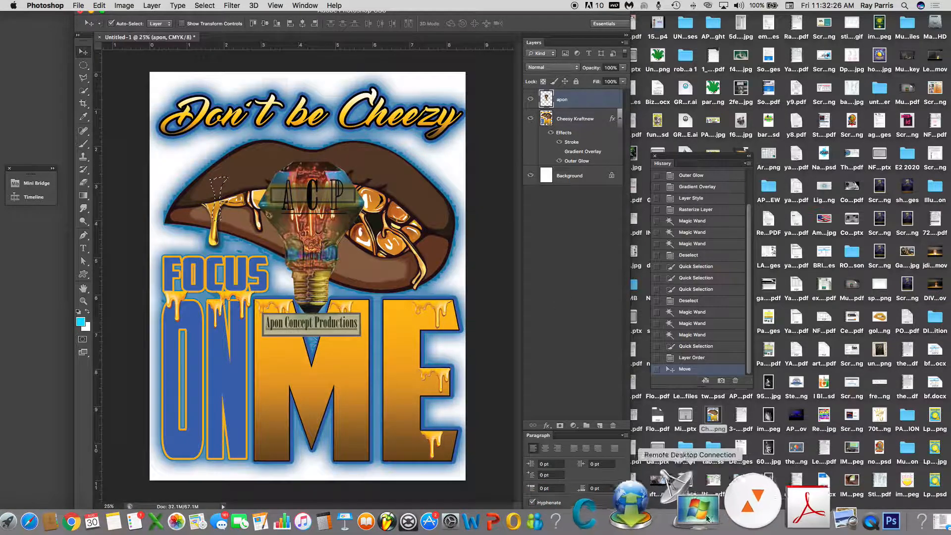
Try saving Untitled-1 to the Desktop as a JPEG copy, and cancel the save.
left_click(78, 5)
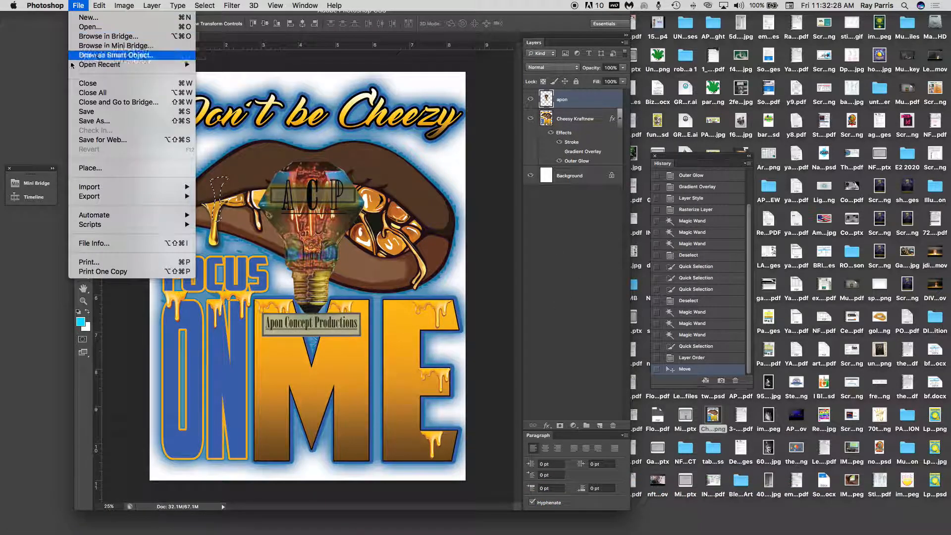
left_click(83, 121)
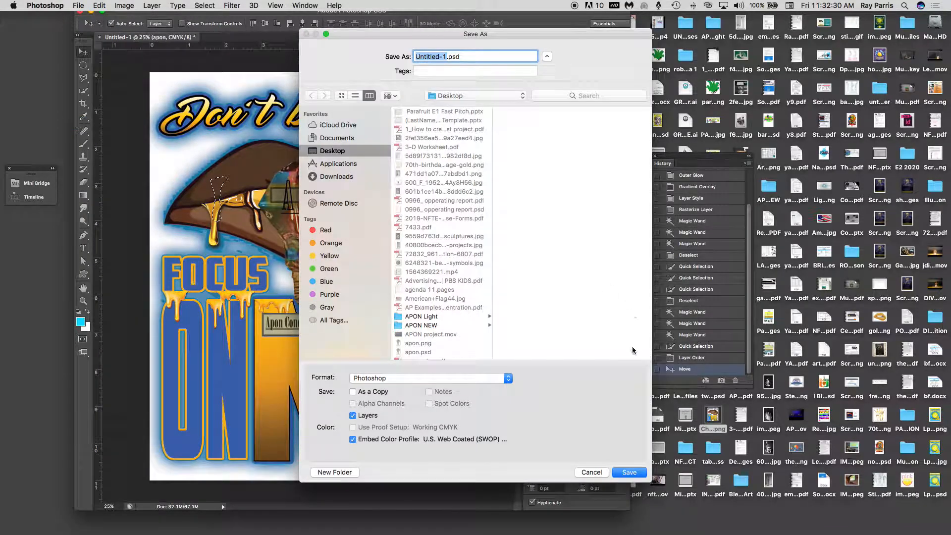
left_click(401, 380)
left_click(396, 404)
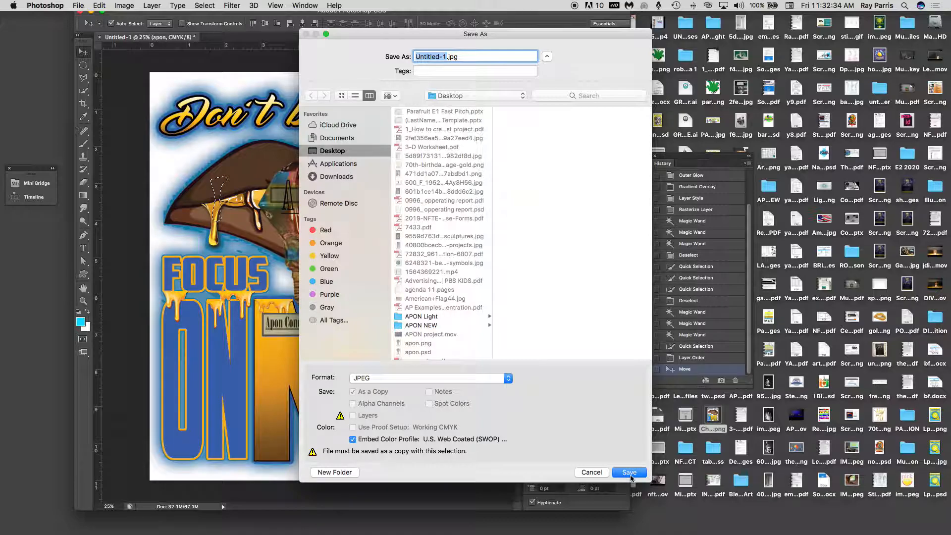
left_click(593, 473)
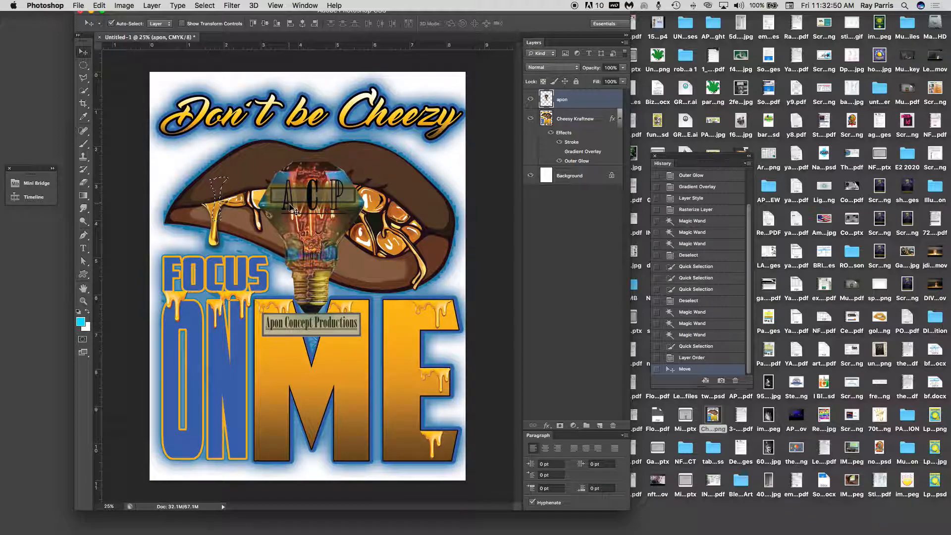
Deselect the gold drip, and examine the Save for Web file formats without exporting.
key("super+d")
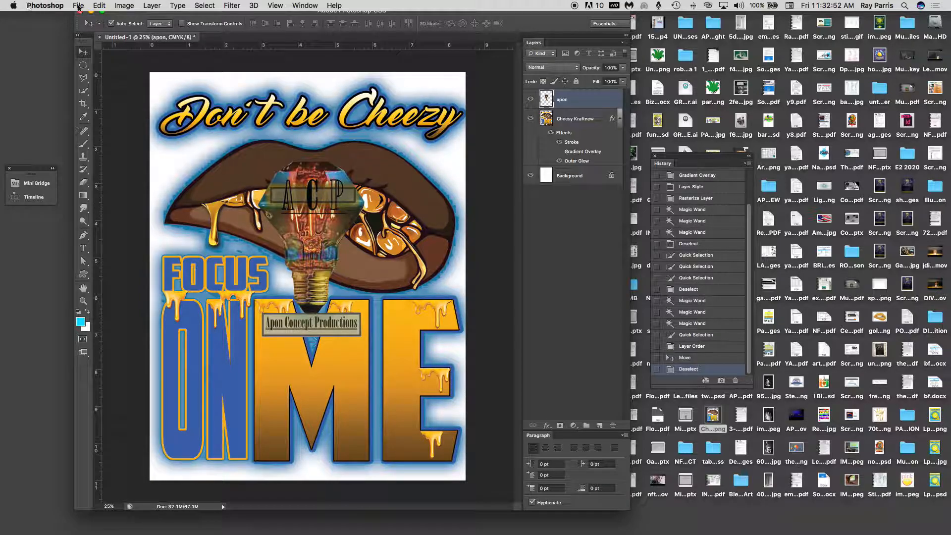
left_click(81, 7)
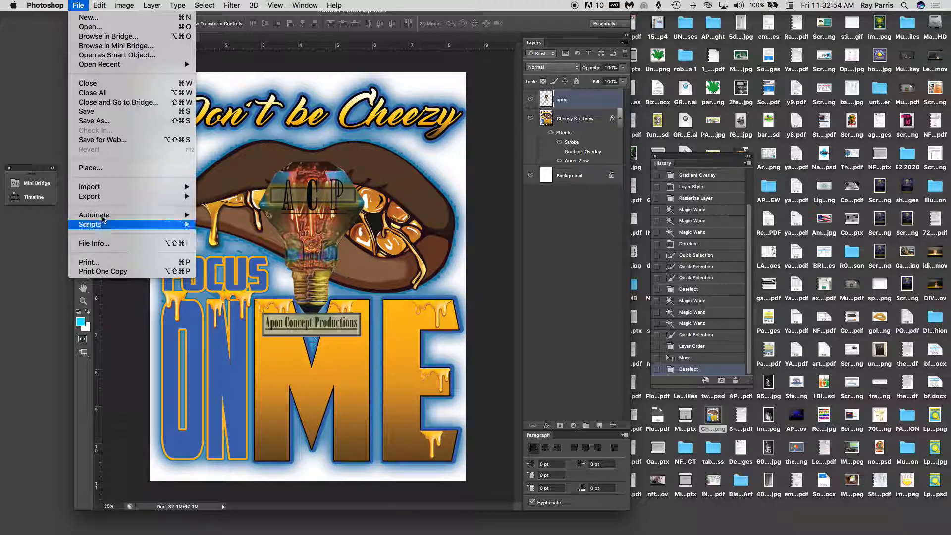
left_click(99, 142)
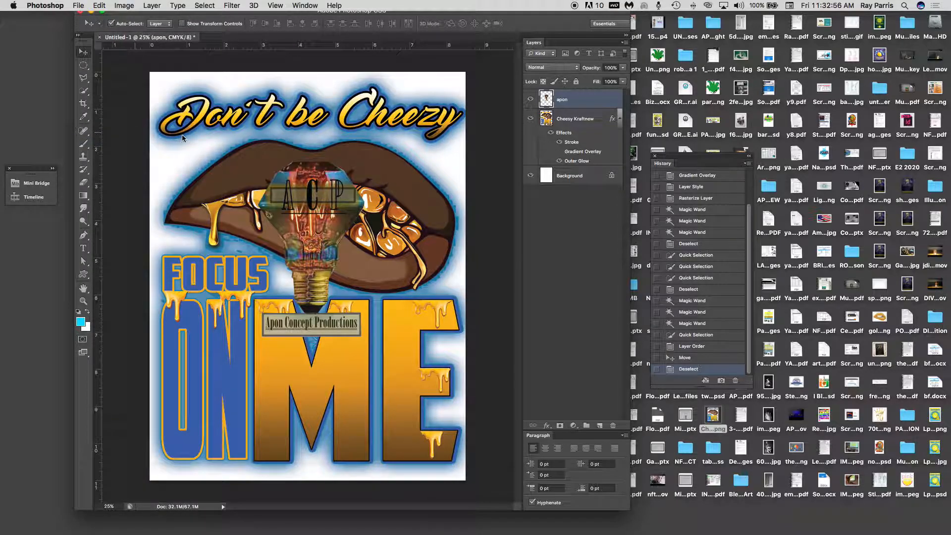
key("super+alt+shift+s")
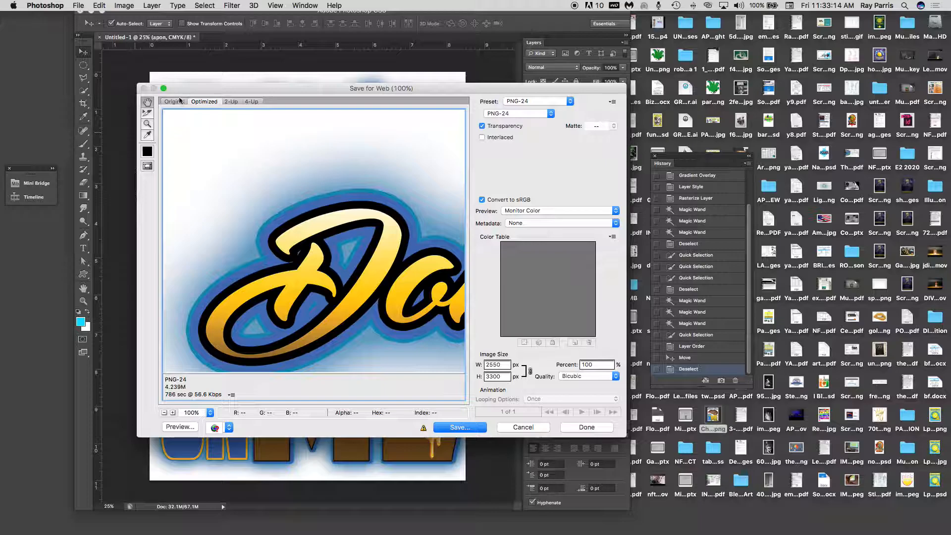
left_click(534, 113)
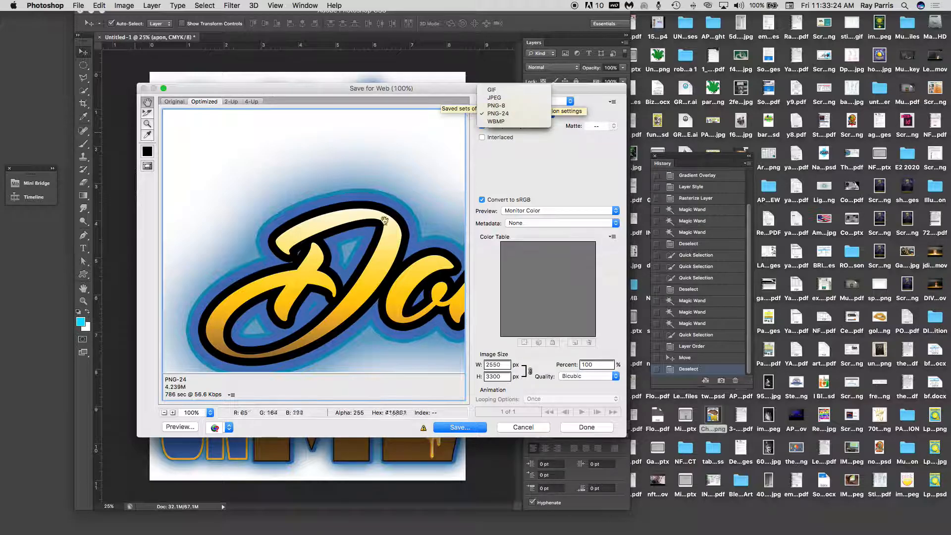
left_click(526, 428)
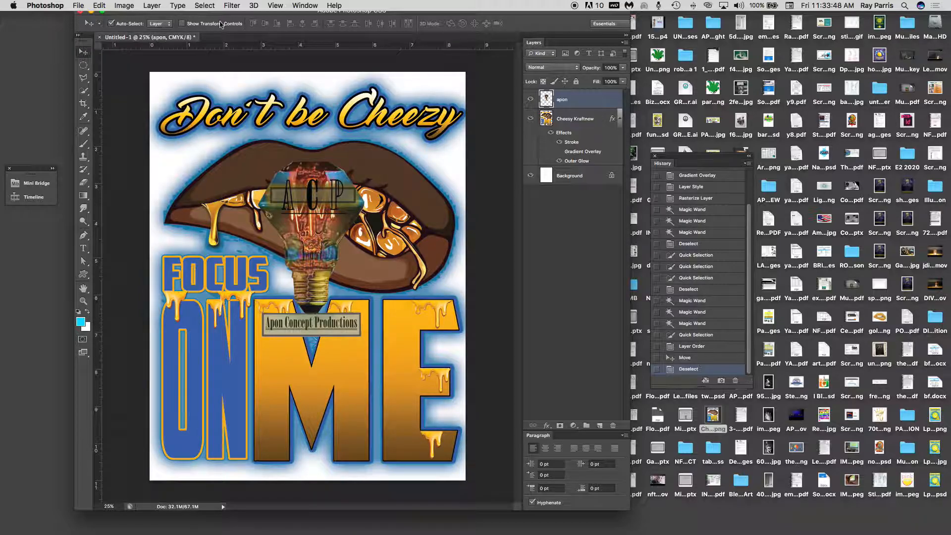
Switch to QuickTime Player, quit it, and enter TUTORIAL BASIC PSD as the screen recording's file name on the Desktop.
mouse_move(491, 525)
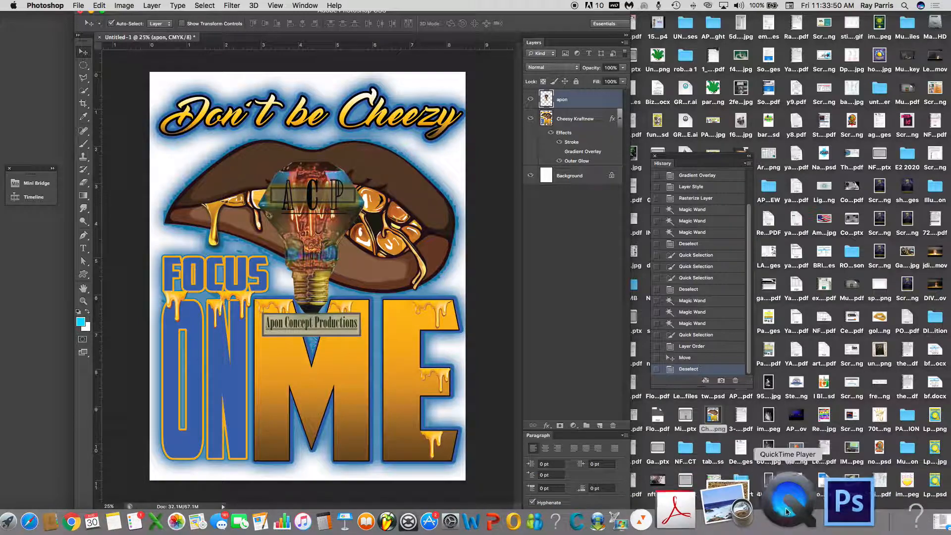
left_click(789, 510)
left_click(51, 5)
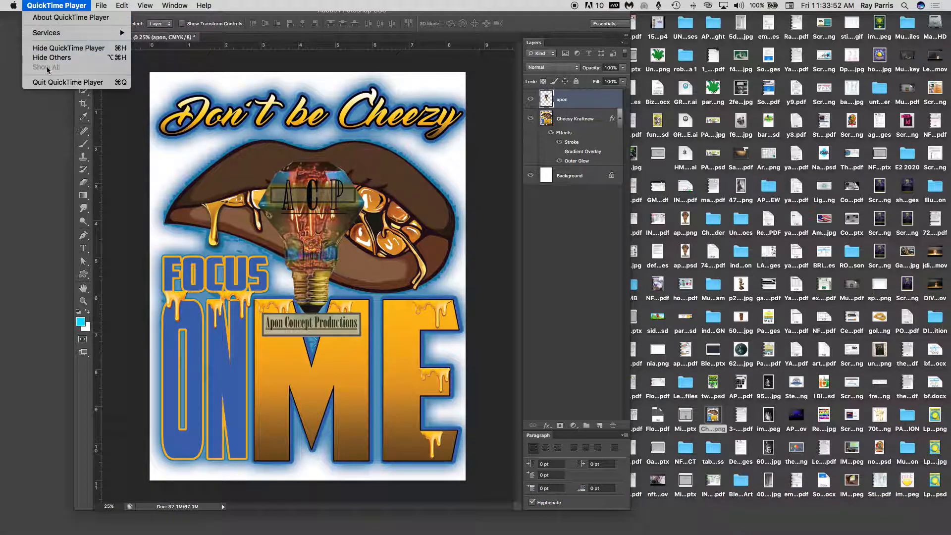
left_click(48, 84)
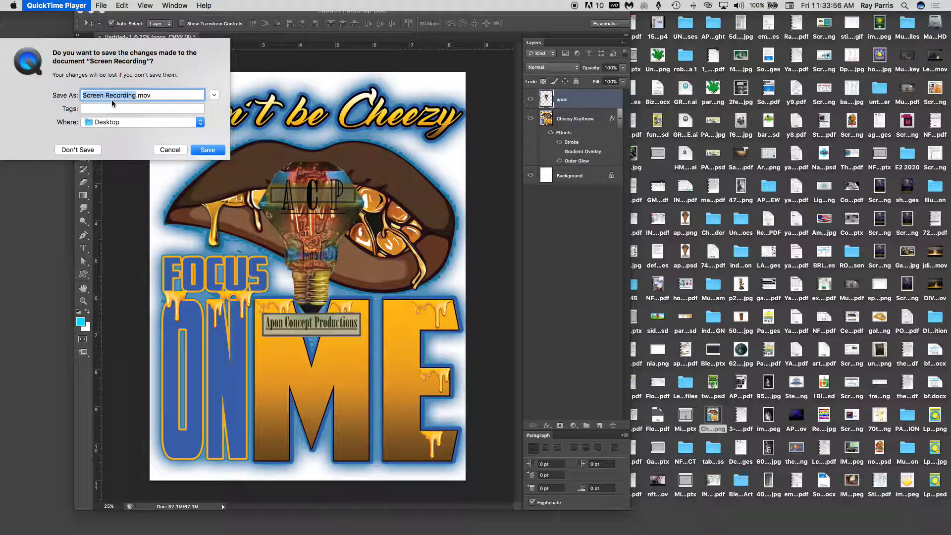
type("TUTO")
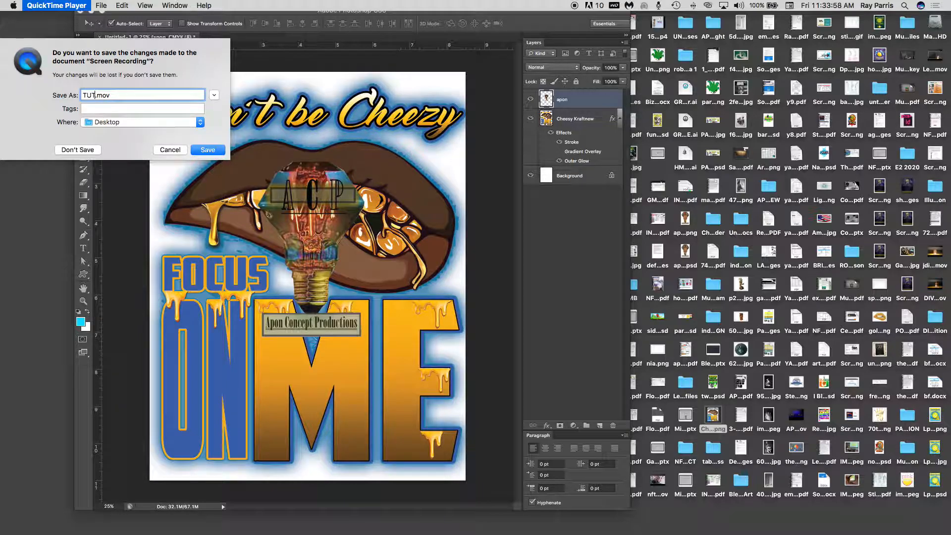
type("RIAL BASIC PSD")
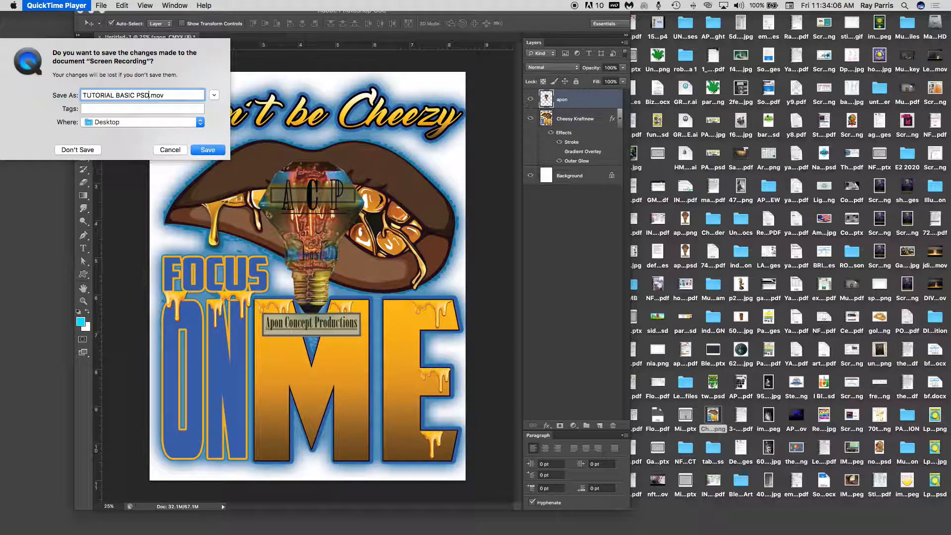